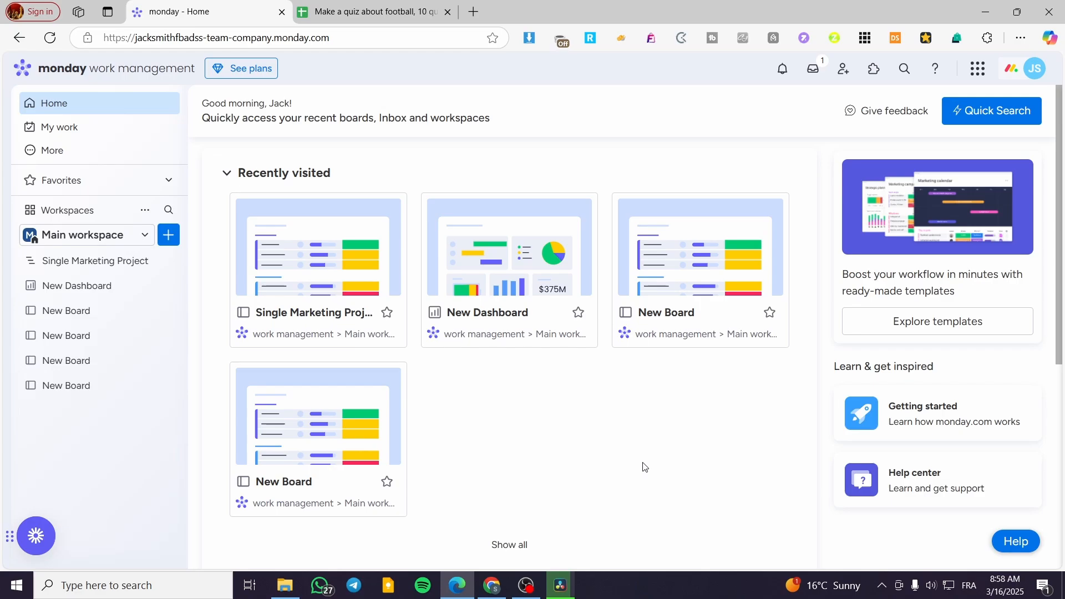
Open the Single Marketing Project board in the main workspace and look through its task groups
click(135, 320)
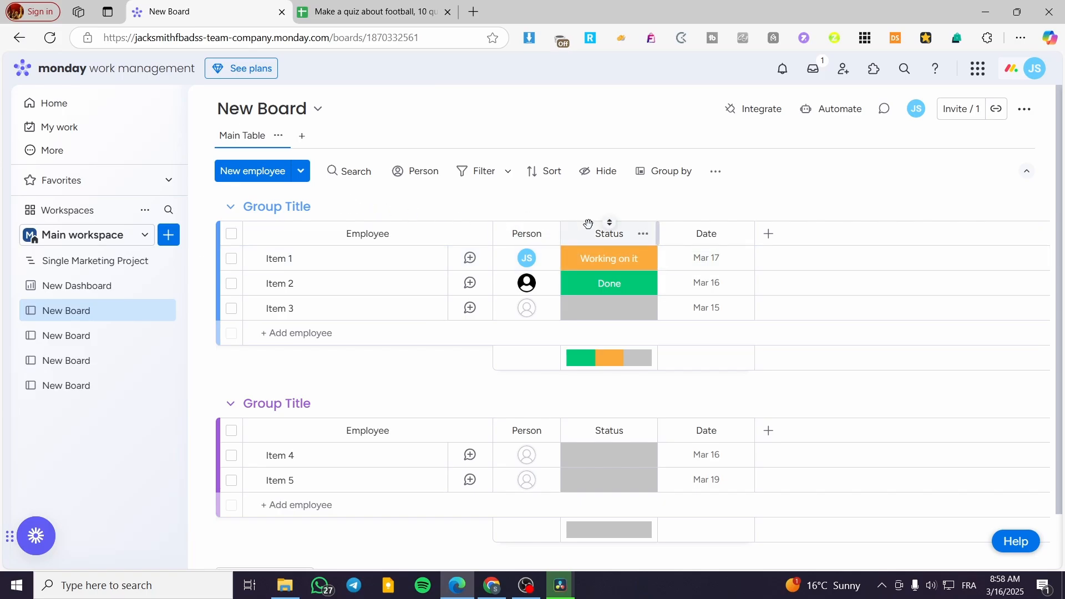
click(121, 264)
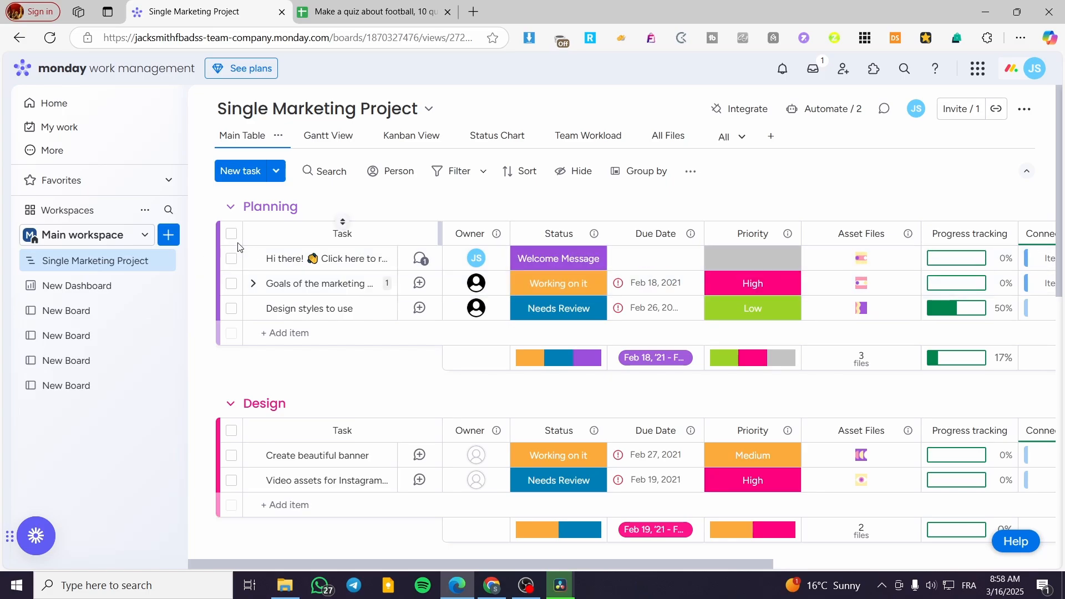
scroll(287, 251, down, 10)
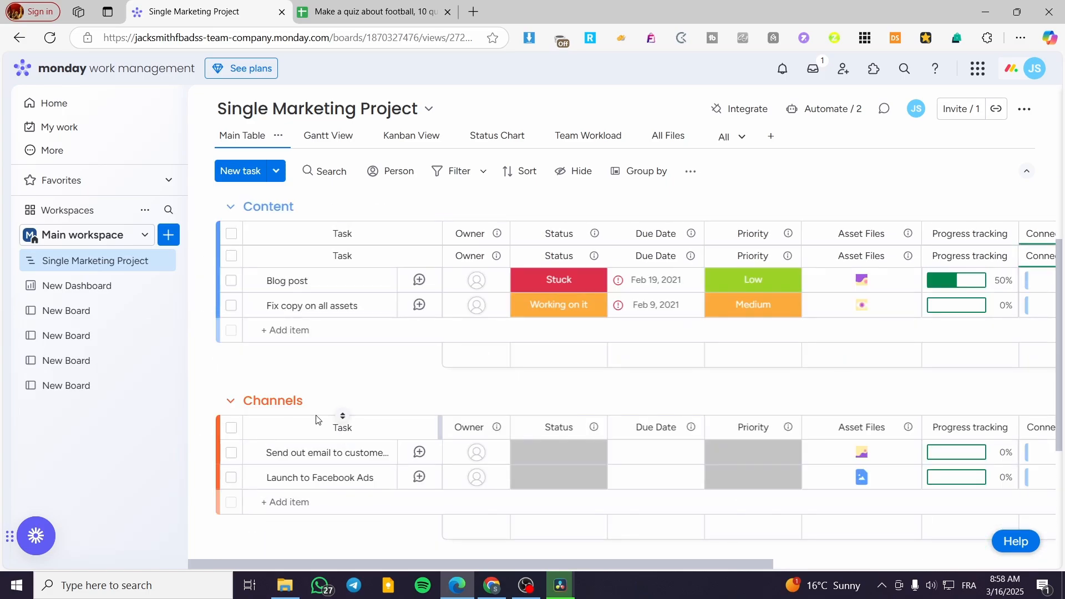
scroll(333, 418, down, 5)
scroll(300, 416, up, 15)
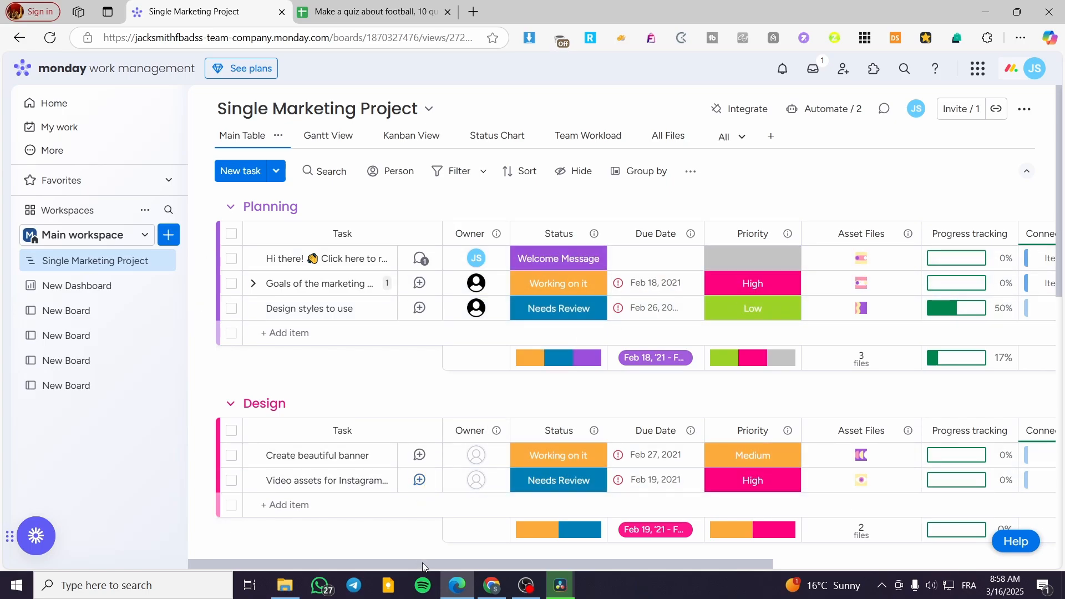
mouse_move(422, 563)
mouse_down()
mouse_move(451, 557)
mouse_move(415, 556)
mouse_up()
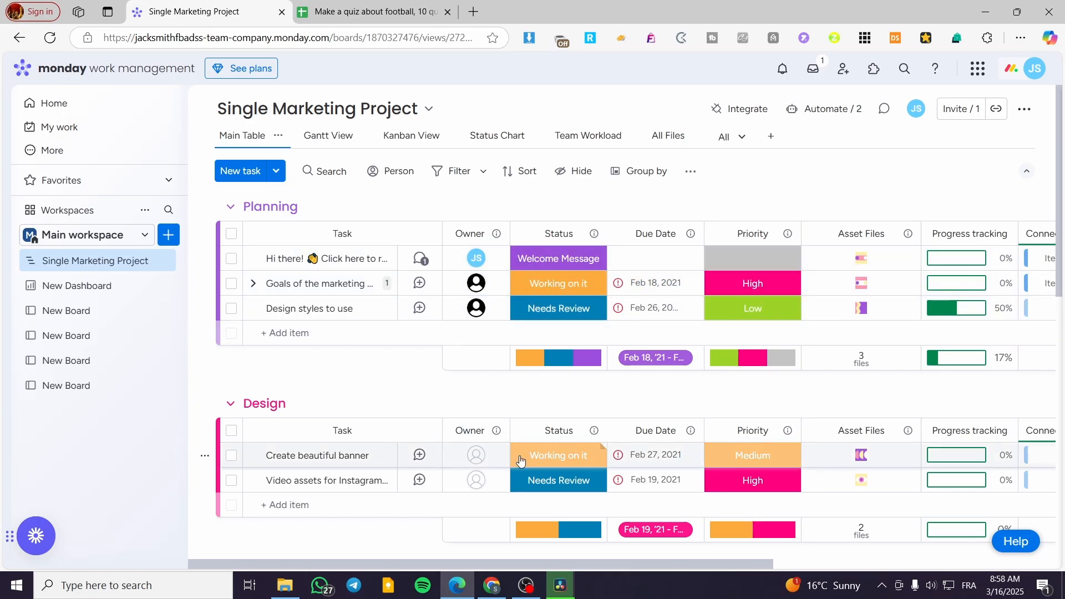
Switch to Google Sheets, leave the football quiz file for the Sheets home page and create a blank spreadsheet
click(361, 17)
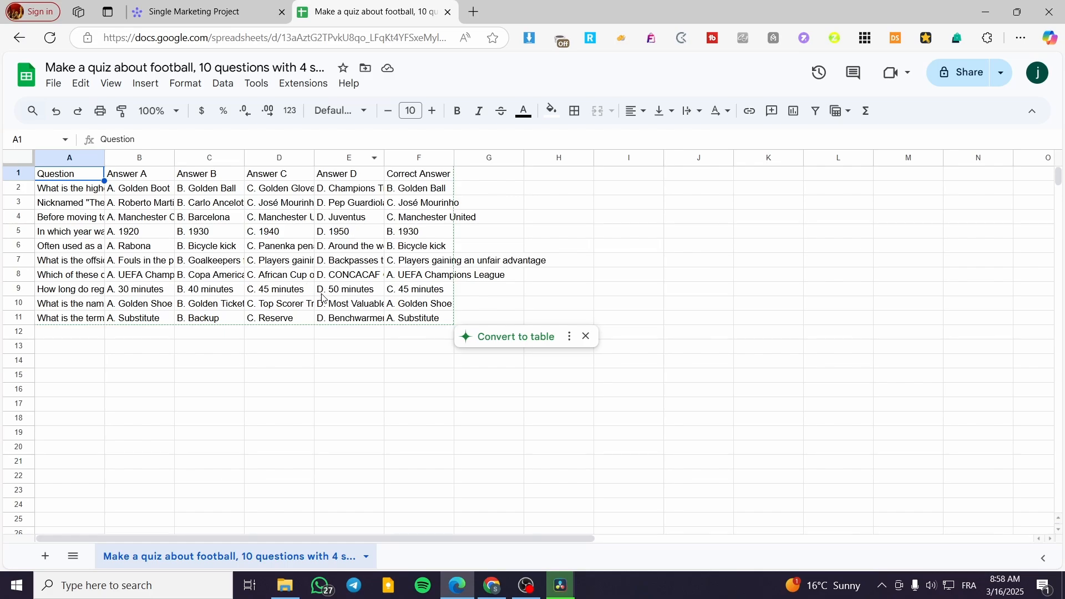
click(32, 82)
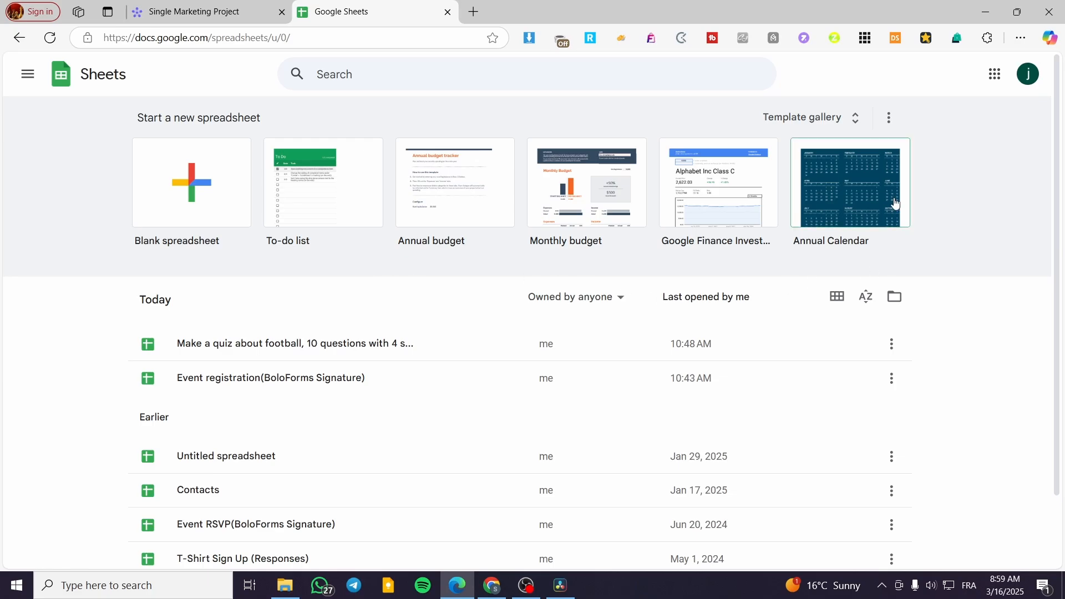
click(194, 189)
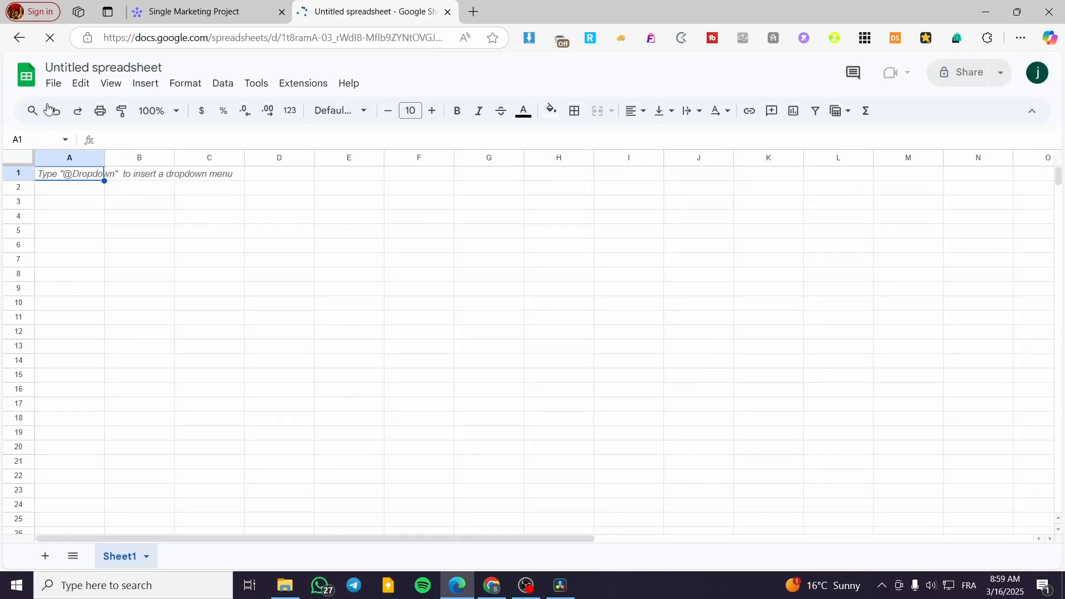
Upload Single_Marketing_Project_1742167178.xlsx from the browser's downloads into Google Sheets as a file to open
click(81, 83)
mouse_move(53, 84)
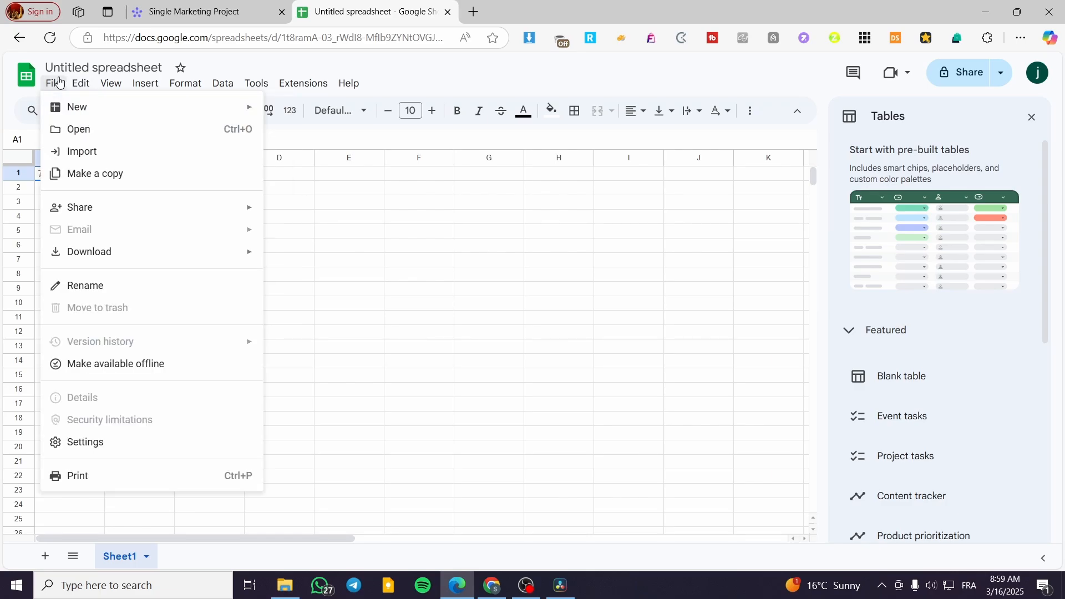
click(73, 131)
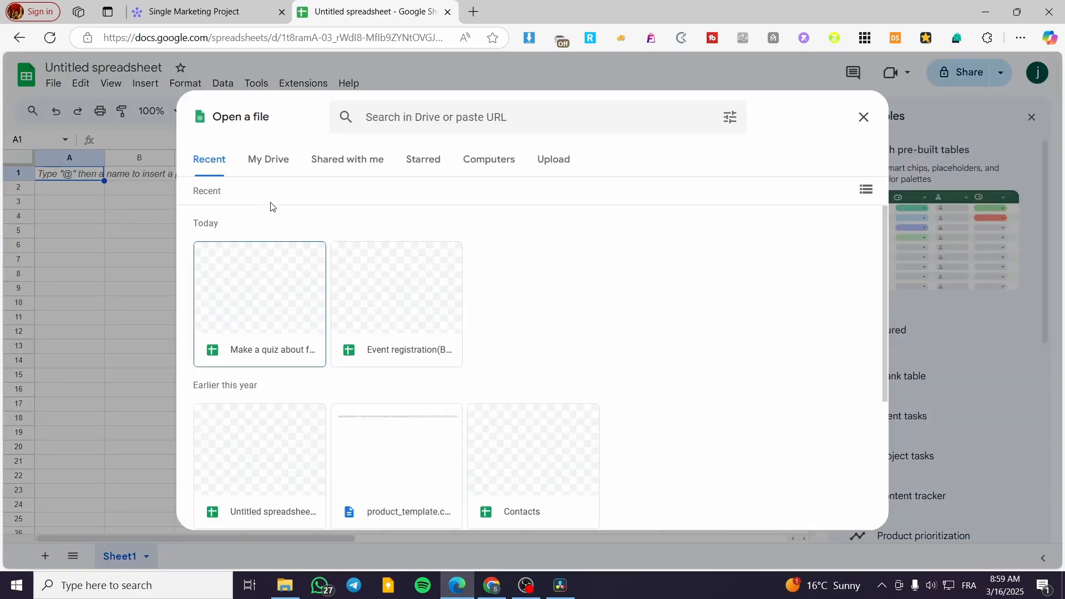
click(554, 160)
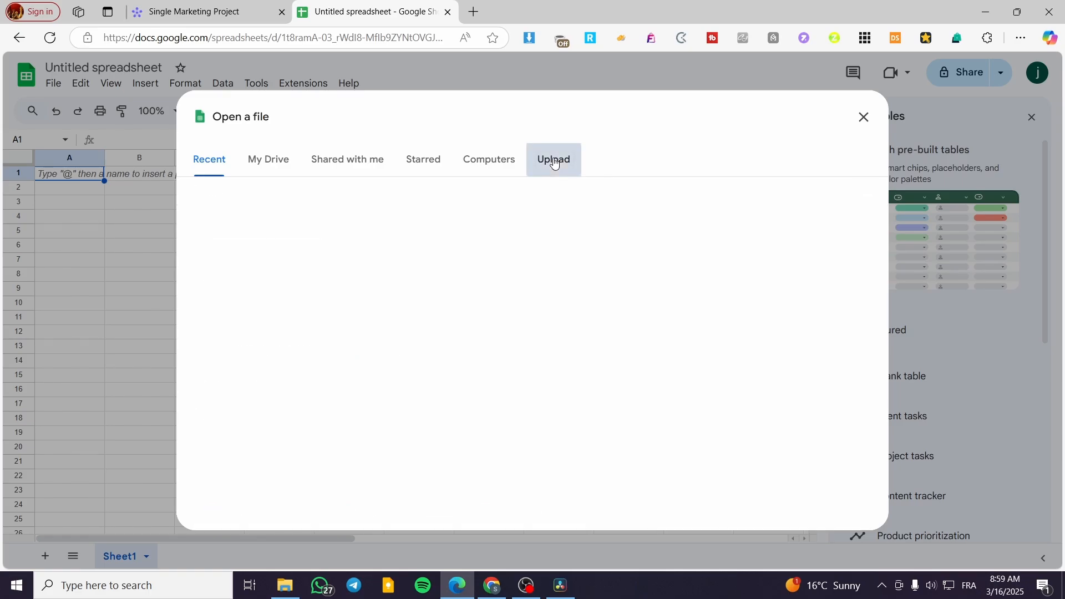
click(1024, 37)
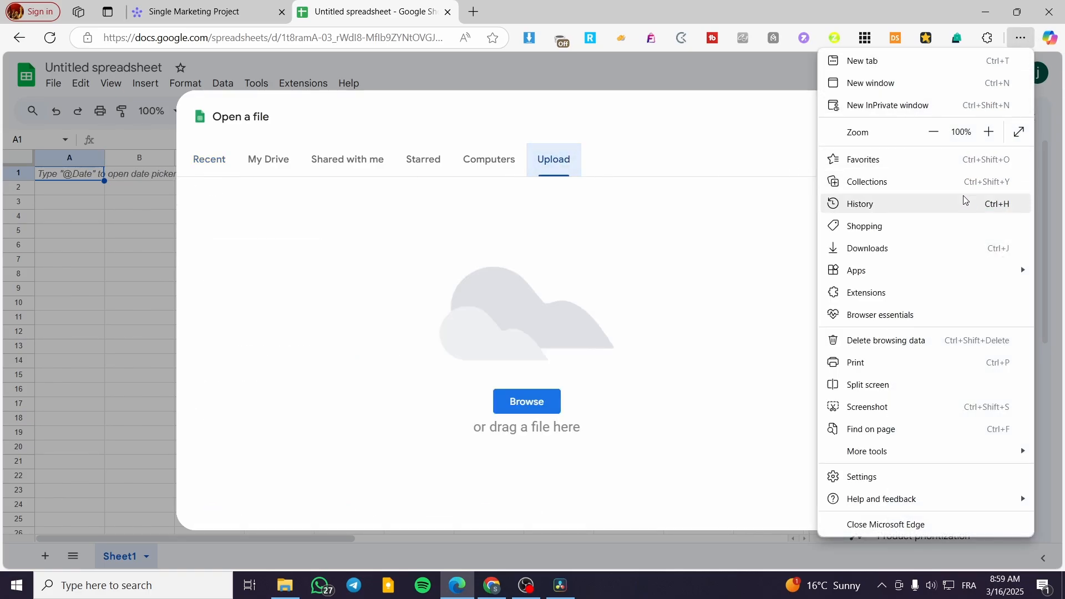
click(949, 250)
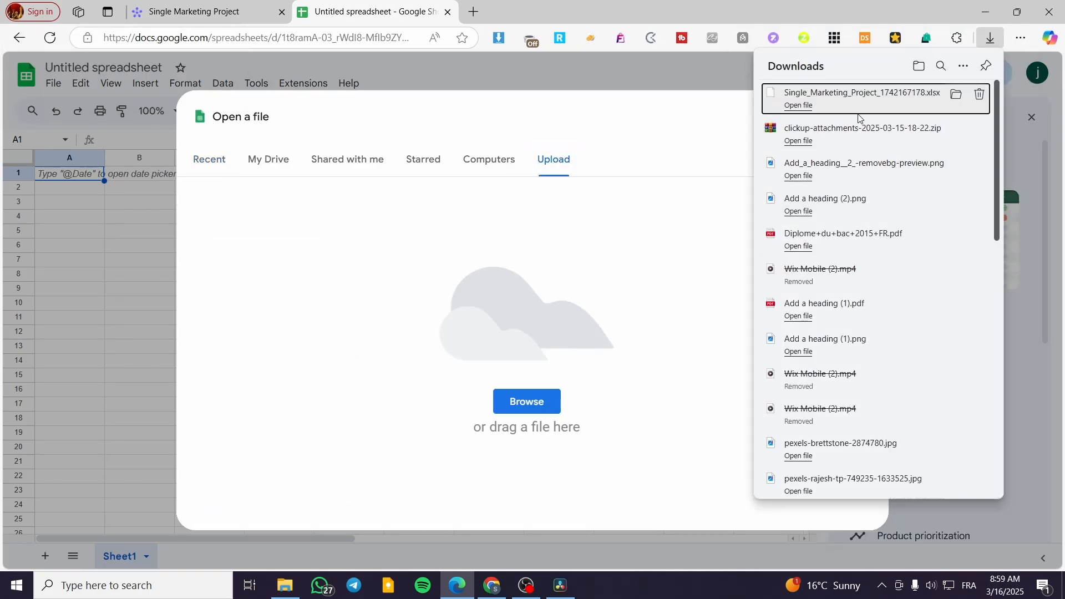
drag(847, 111, 510, 357)
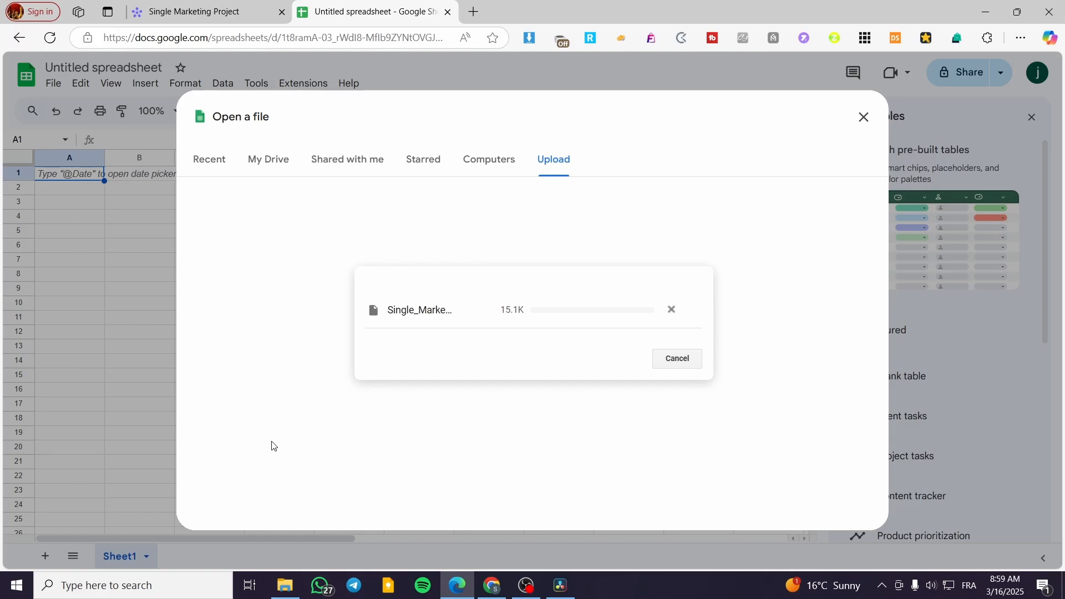
Compare the uploaded project spreadsheet with the Single Marketing Project board in monday.com, ending on the board
click(227, 12)
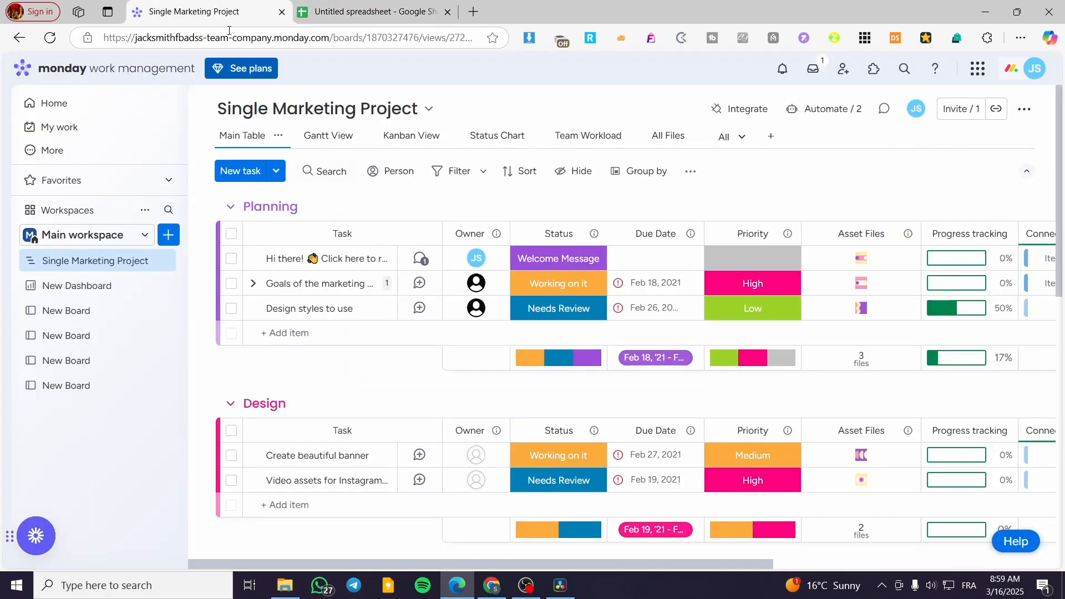
click(372, 11)
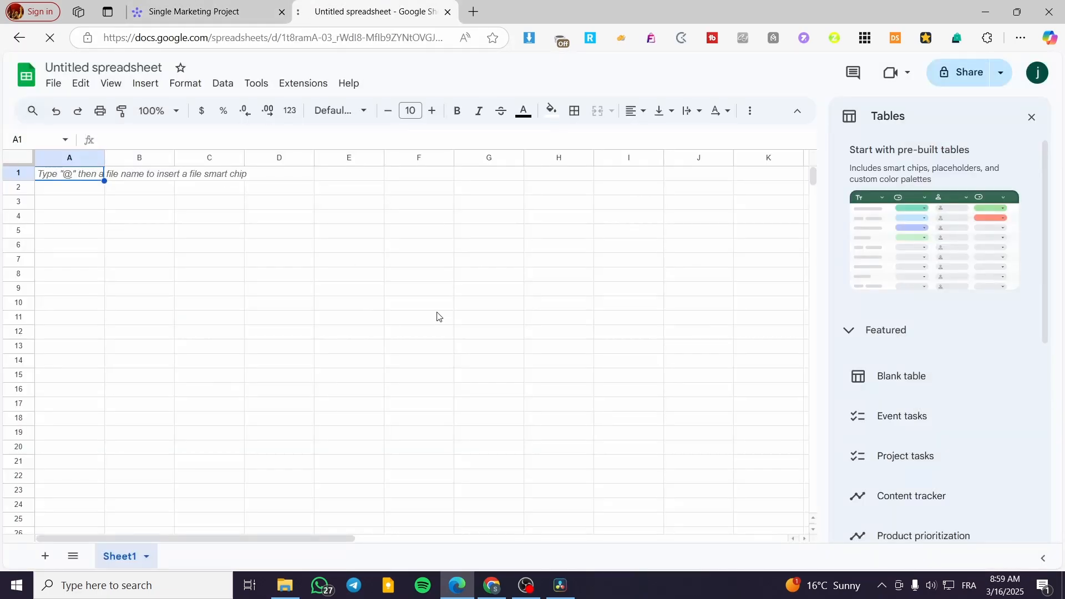
click(199, 12)
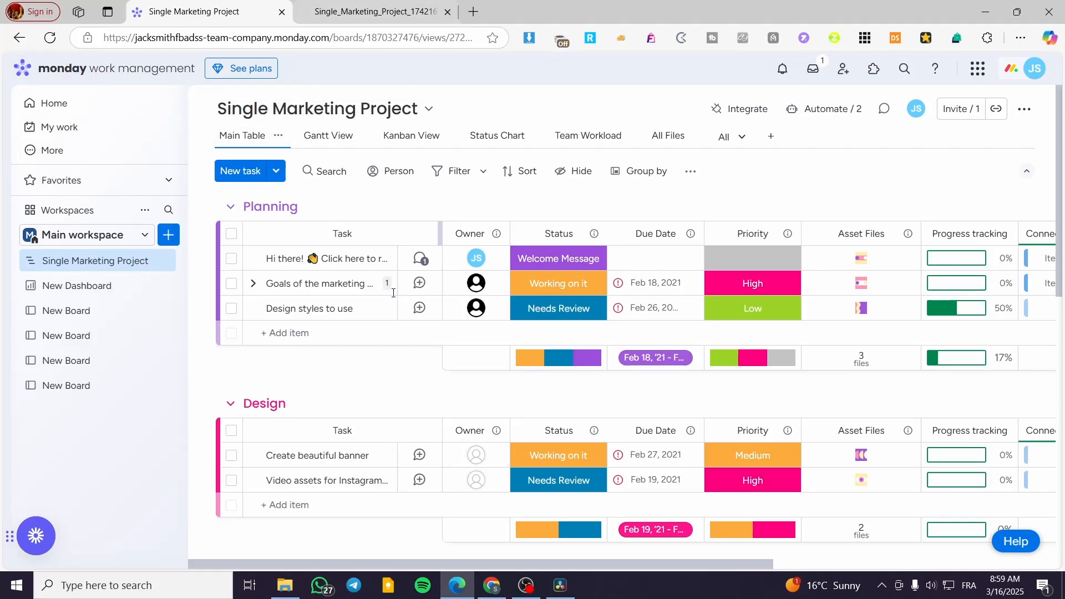
click(371, 12)
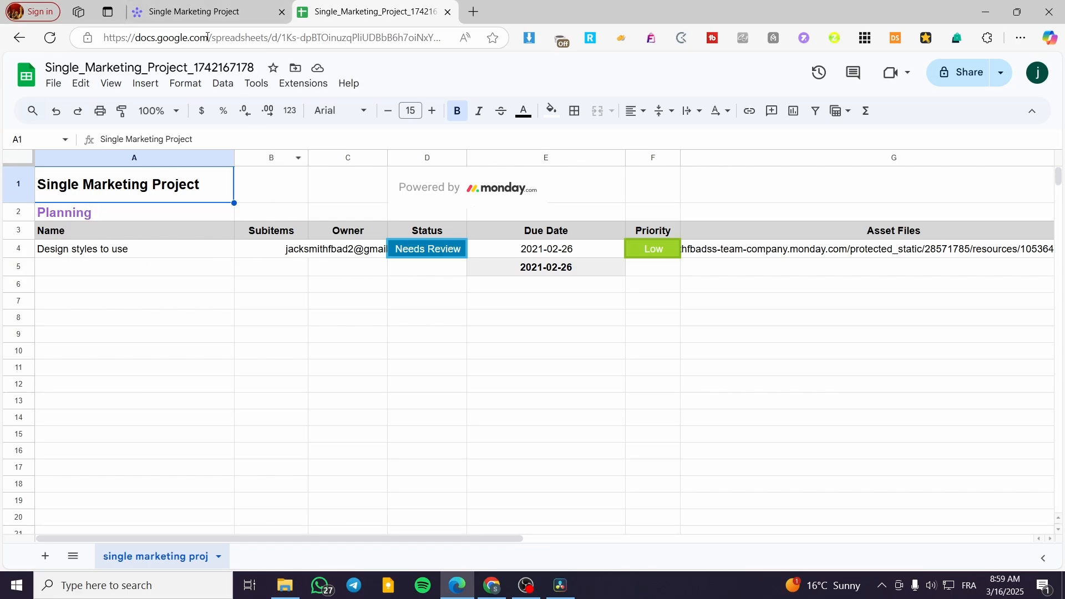
click(228, 12)
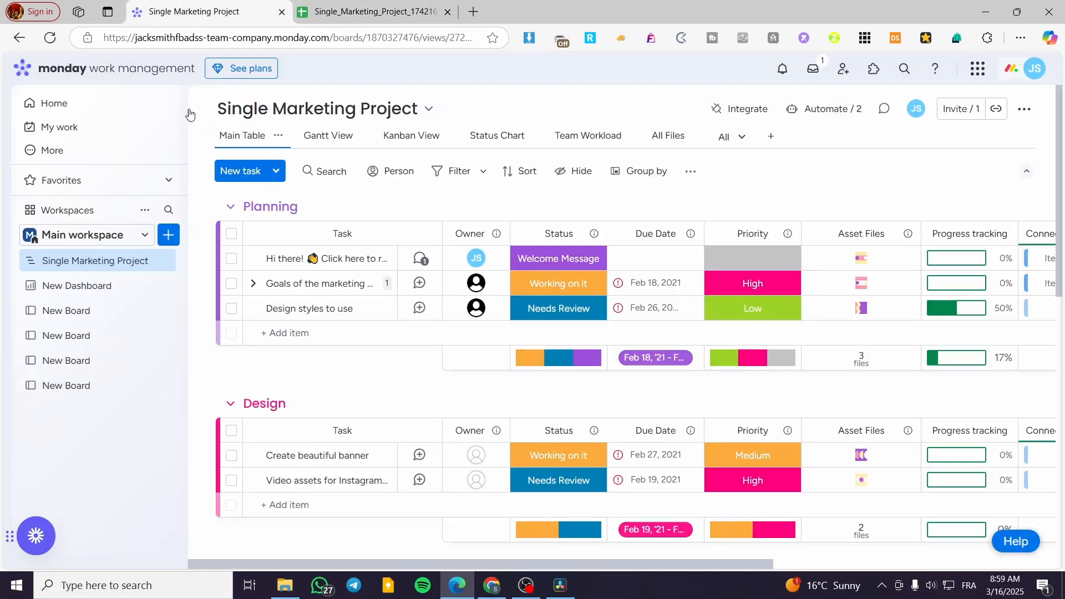
Select all tasks in the Planning, Design, Content, Channels and Done Tasks groups
click(232, 233)
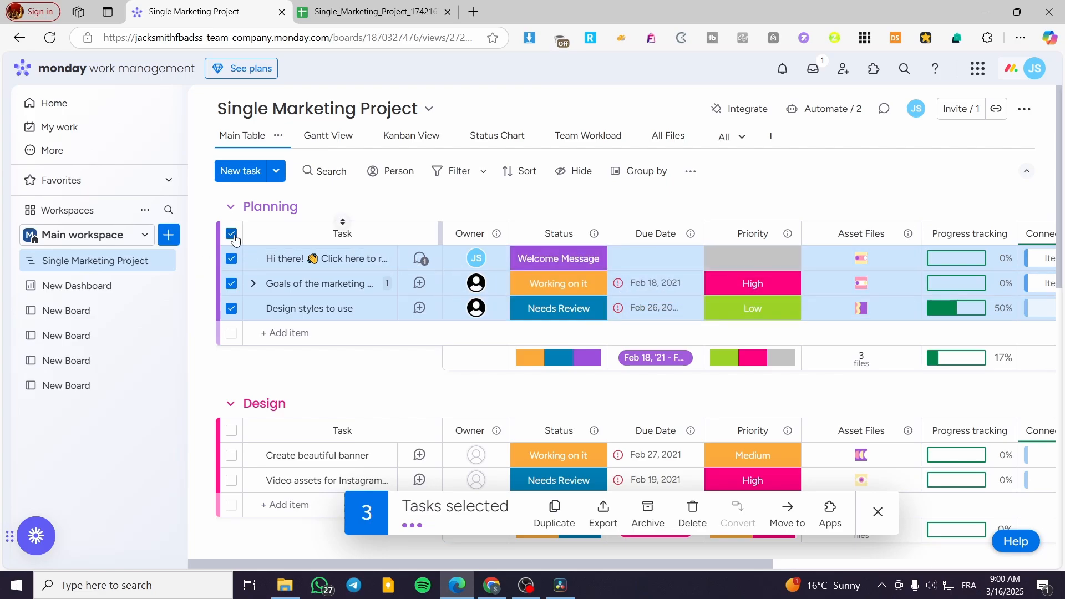
click(232, 430)
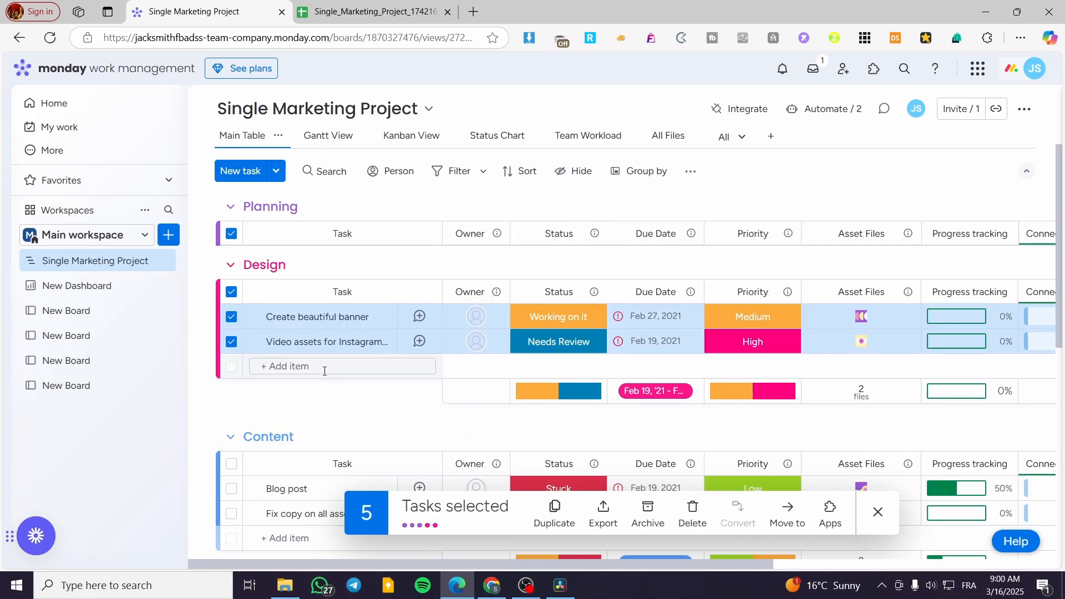
click(231, 393)
click(231, 358)
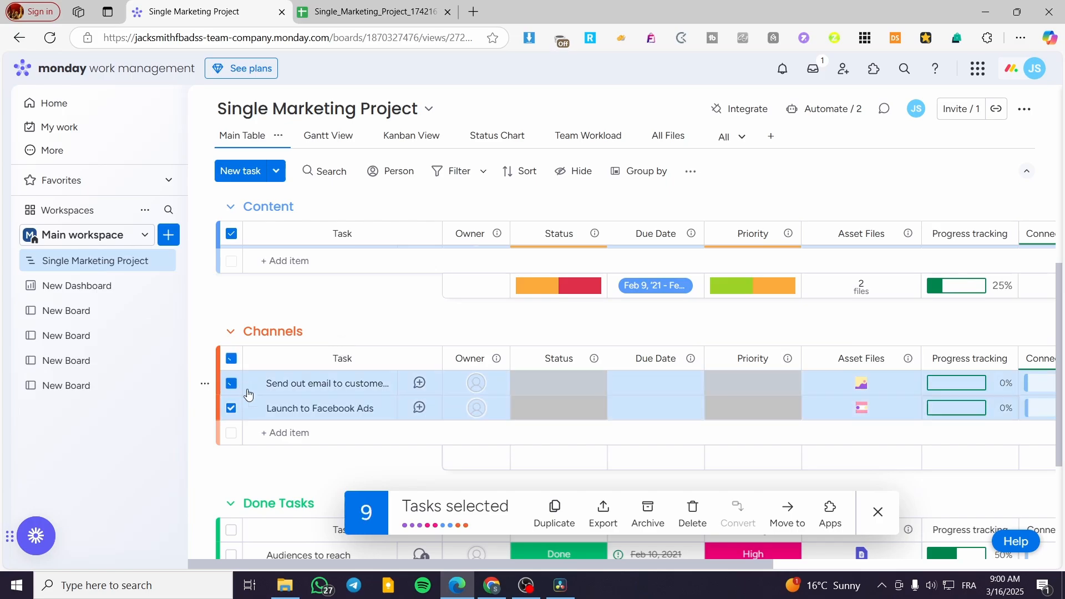
click(232, 393)
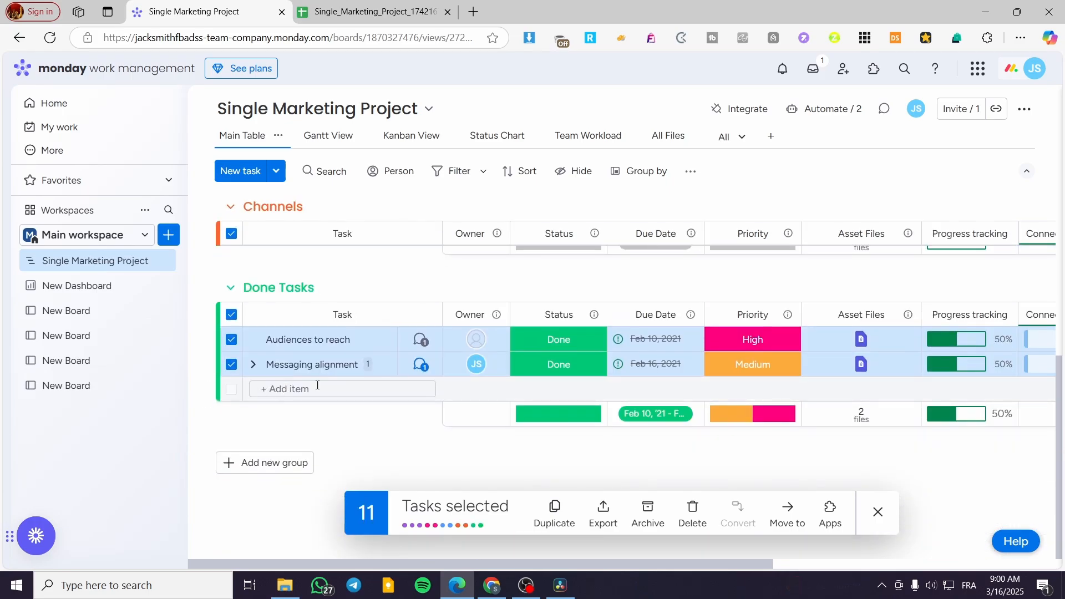
scroll(318, 385, up, 11)
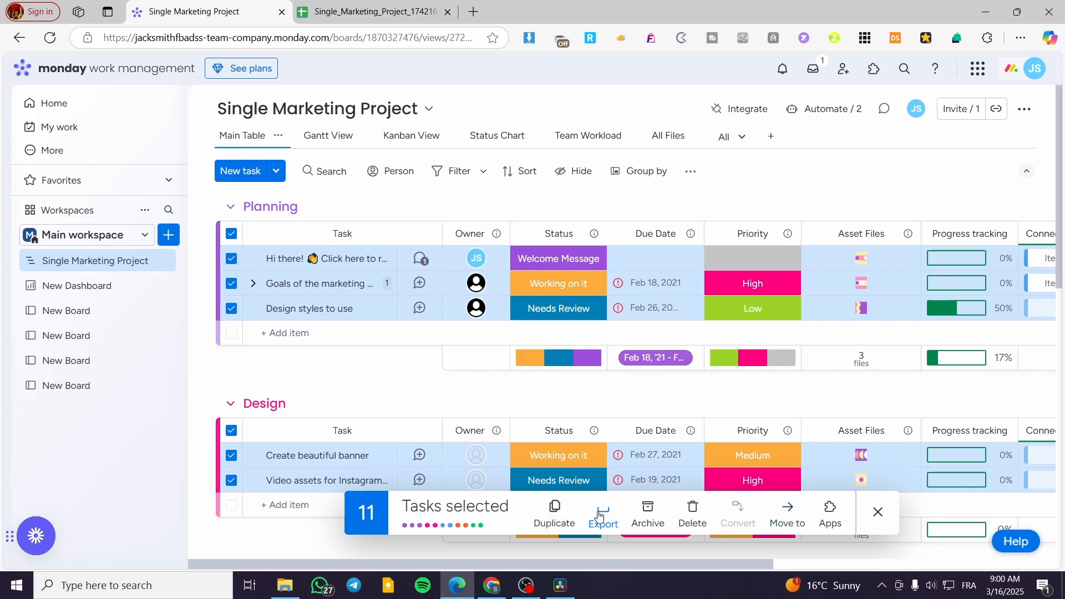
Export the selected tasks to an Excel file with updates and subitems included
click(555, 516)
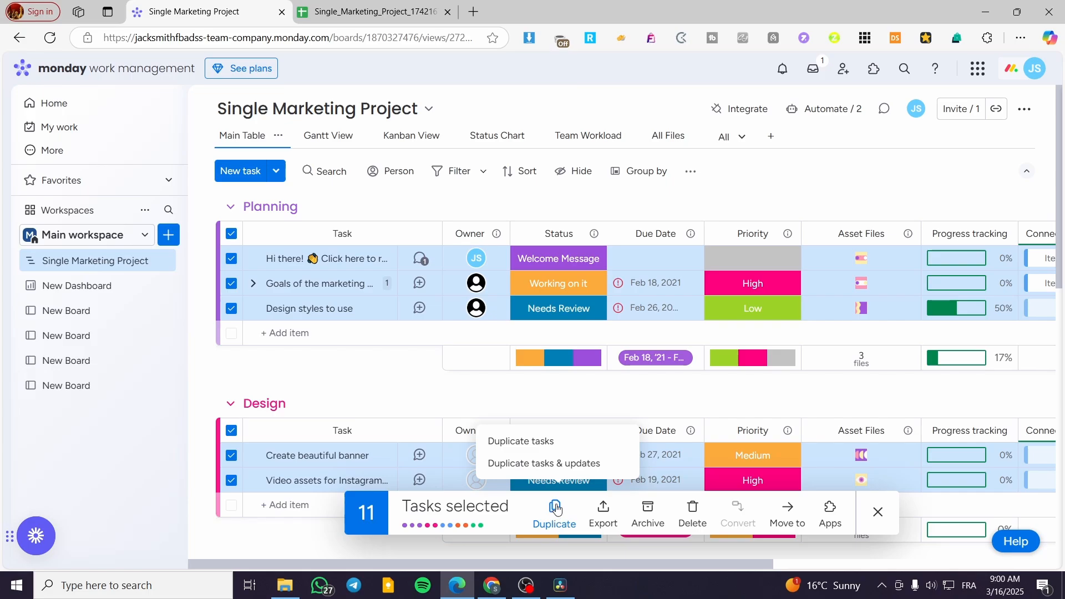
click(603, 517)
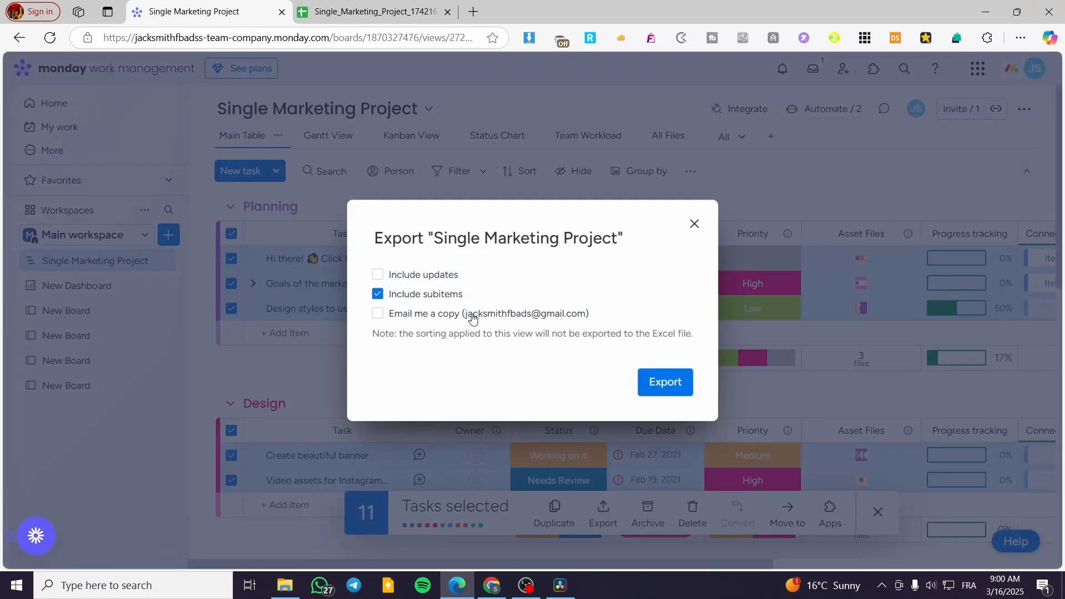
click(436, 280)
click(677, 387)
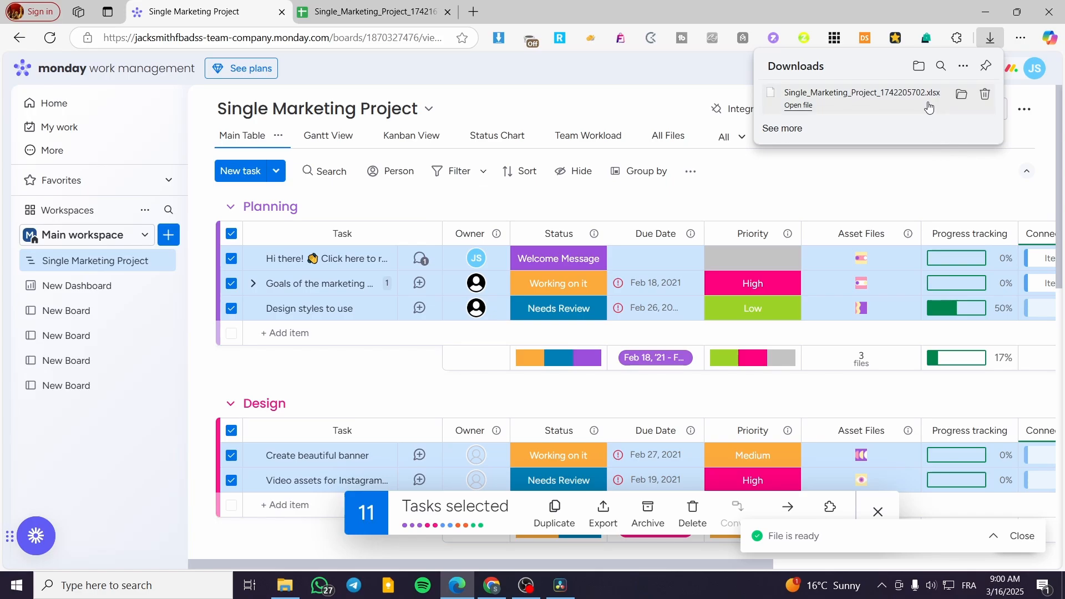
Switch to Google Sheets, create a new blank spreadsheet and close the earlier project spreadsheet
click(369, 12)
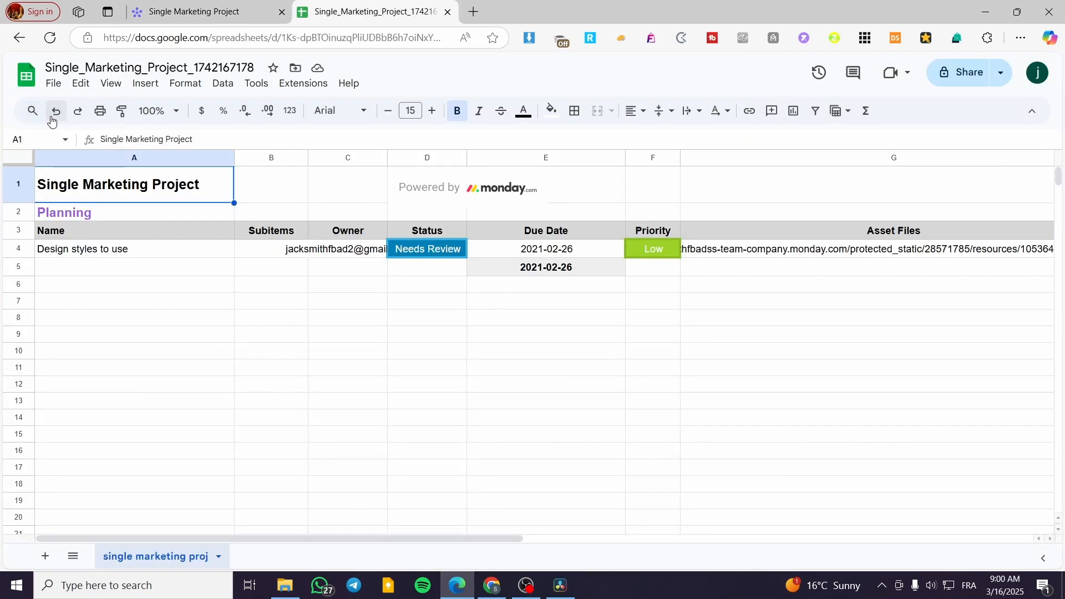
click(53, 83)
mouse_move(77, 107)
click(330, 112)
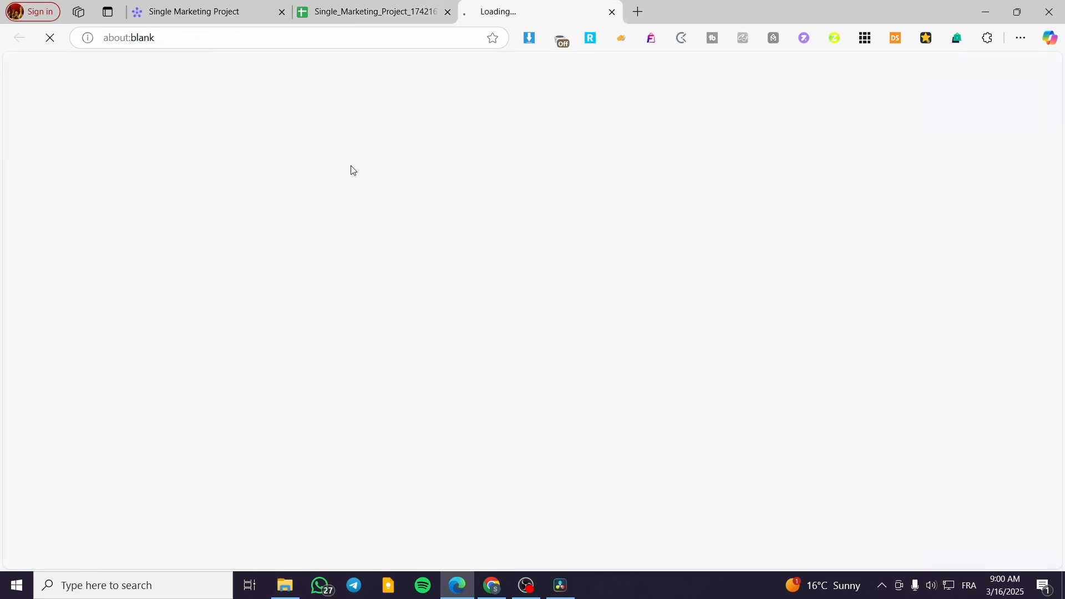
click(448, 12)
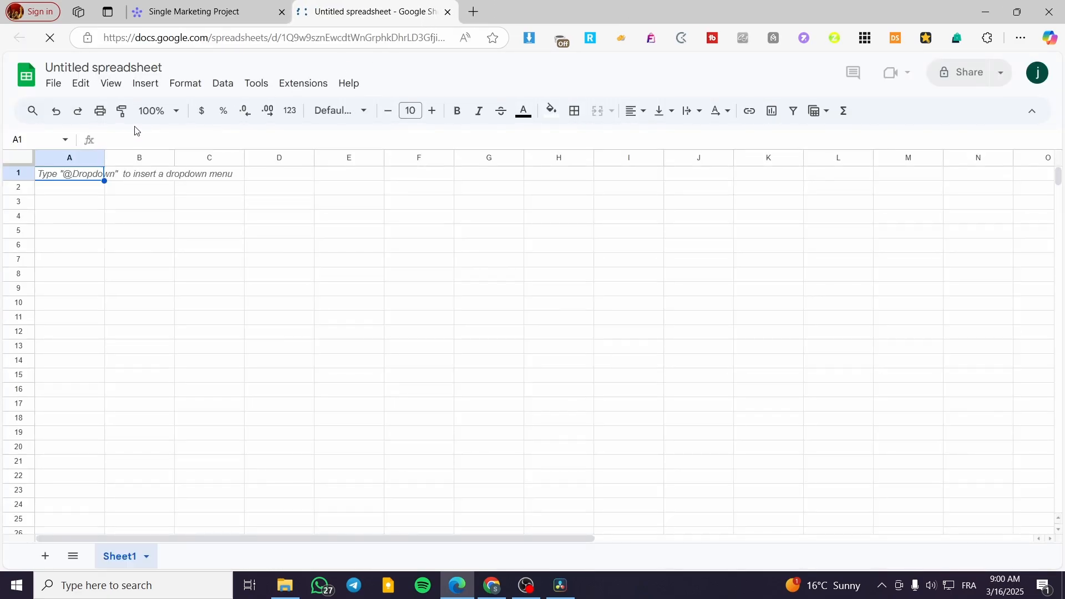
Upload the newly downloaded Single Marketing Project Excel export from the browser's downloads and open it in Google Sheets
click(53, 83)
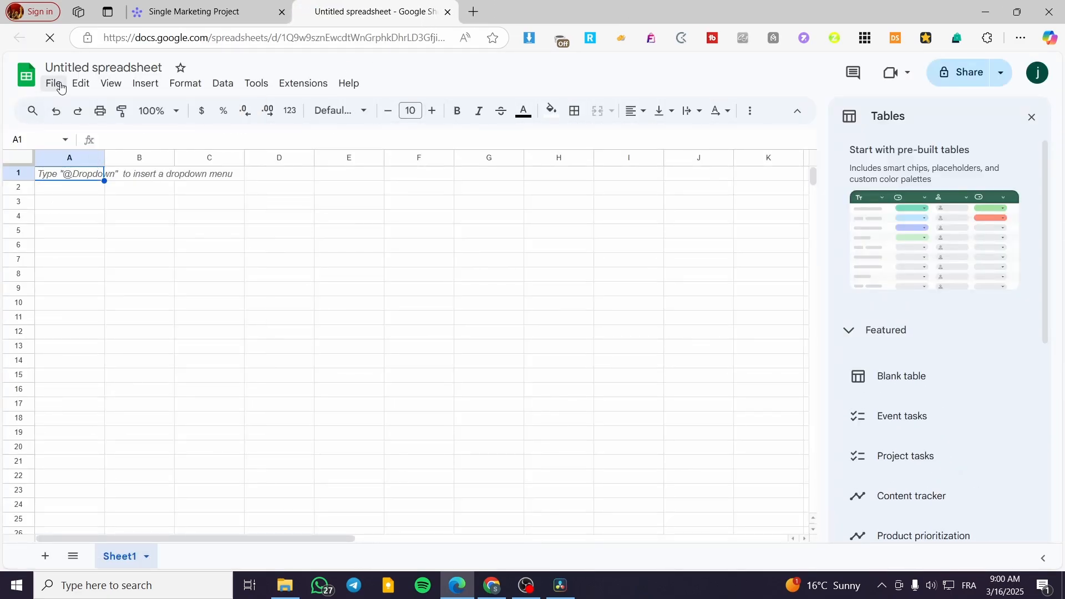
click(53, 83)
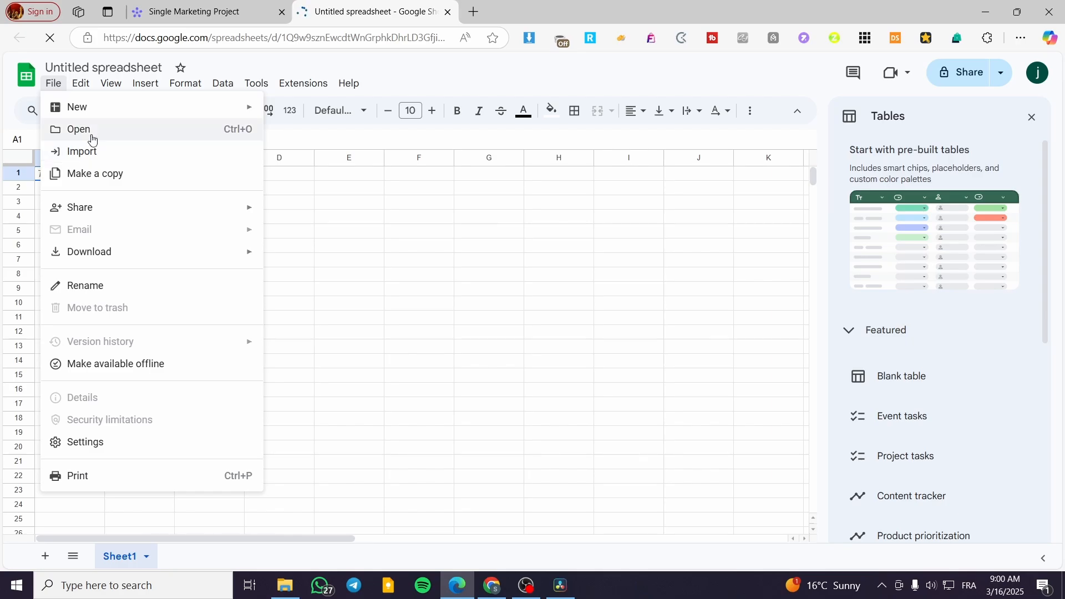
click(98, 129)
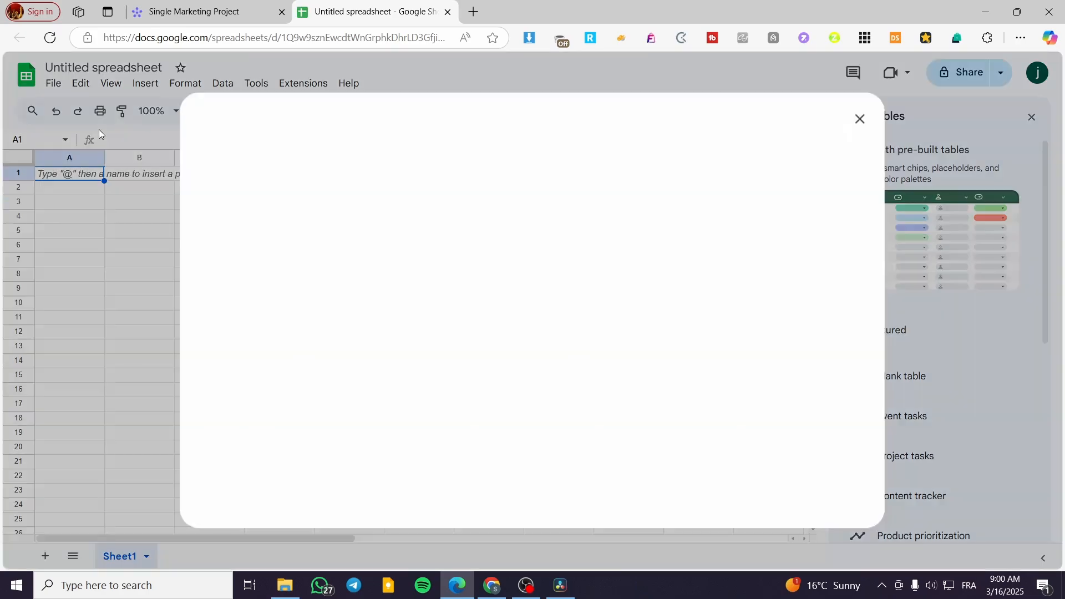
click(554, 159)
click(1022, 38)
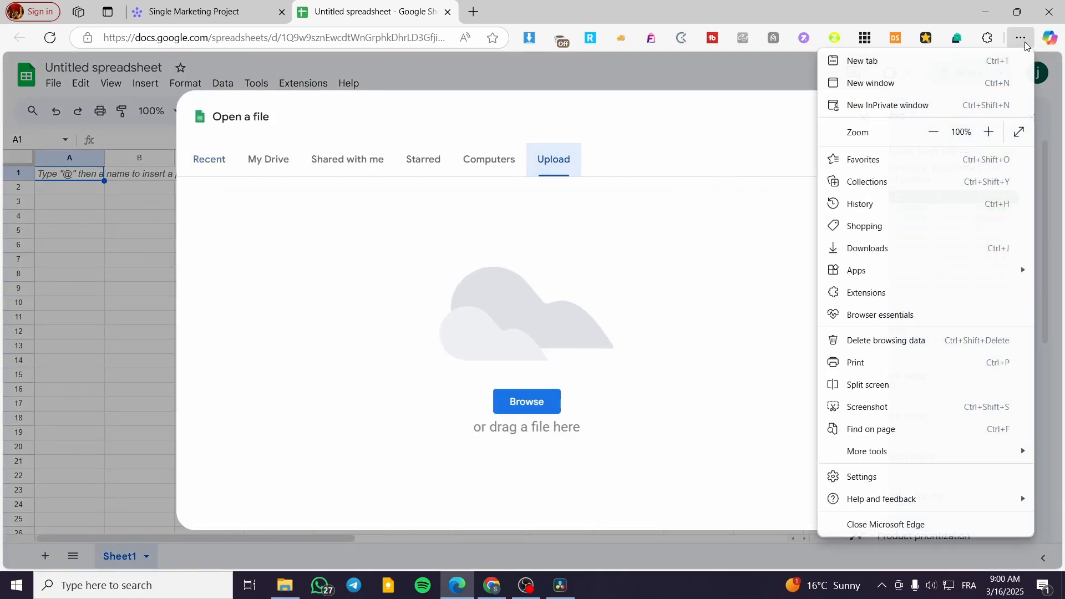
click(943, 248)
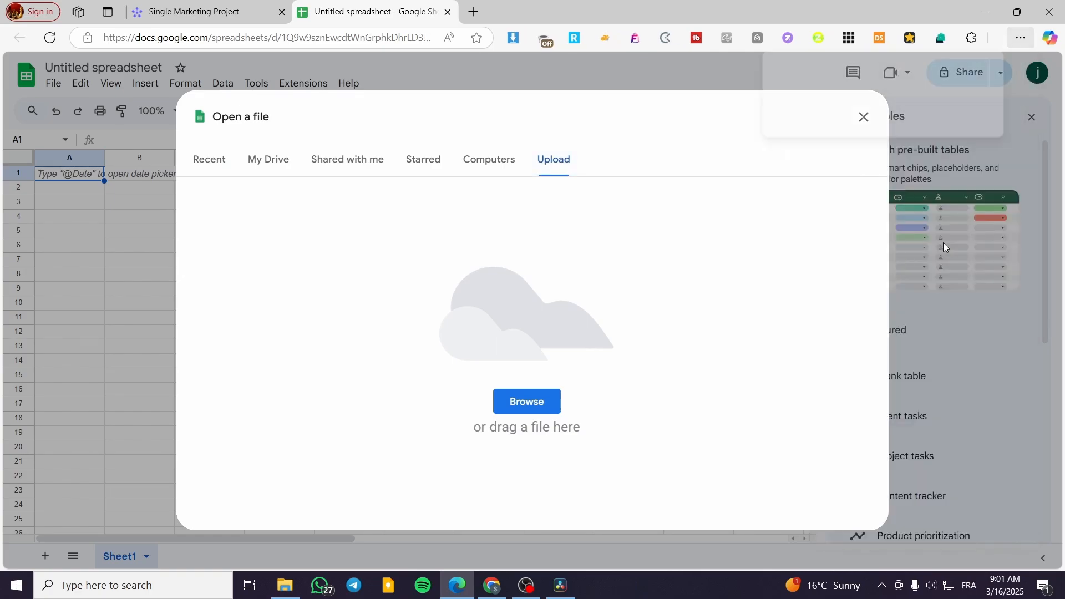
drag(843, 104, 549, 330)
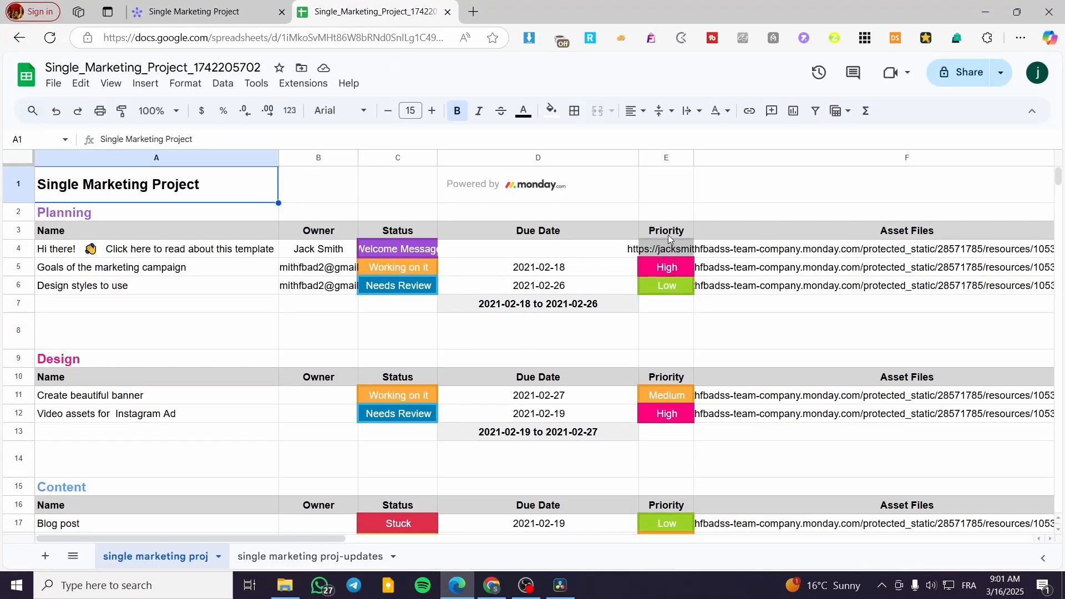
Replace the Status value of the first Planning task in cell C4 with the owner's name
click(683, 247)
click(406, 250)
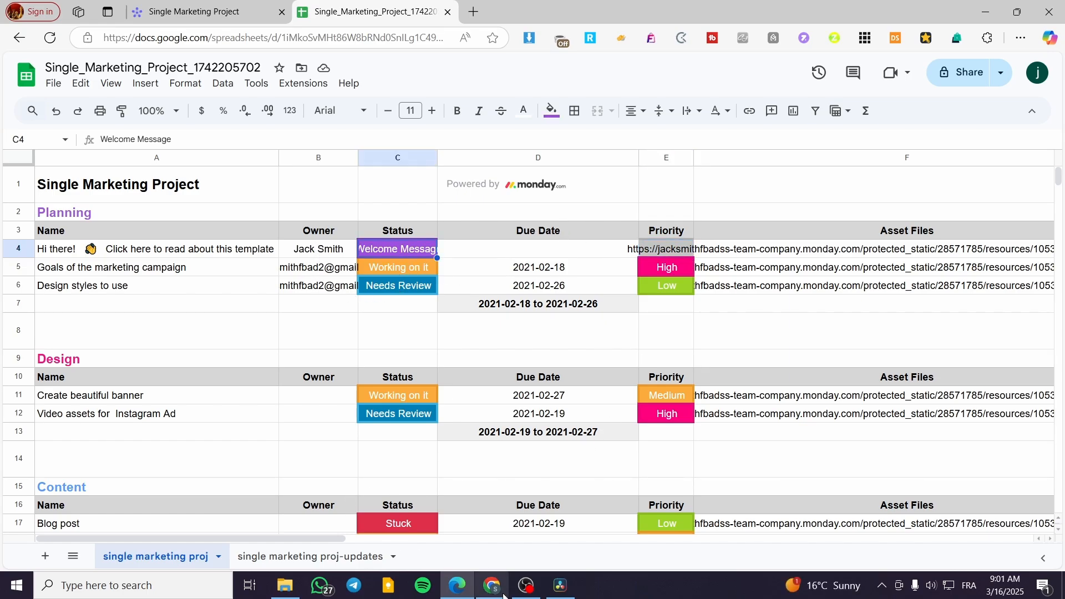
text(Jack Smith)
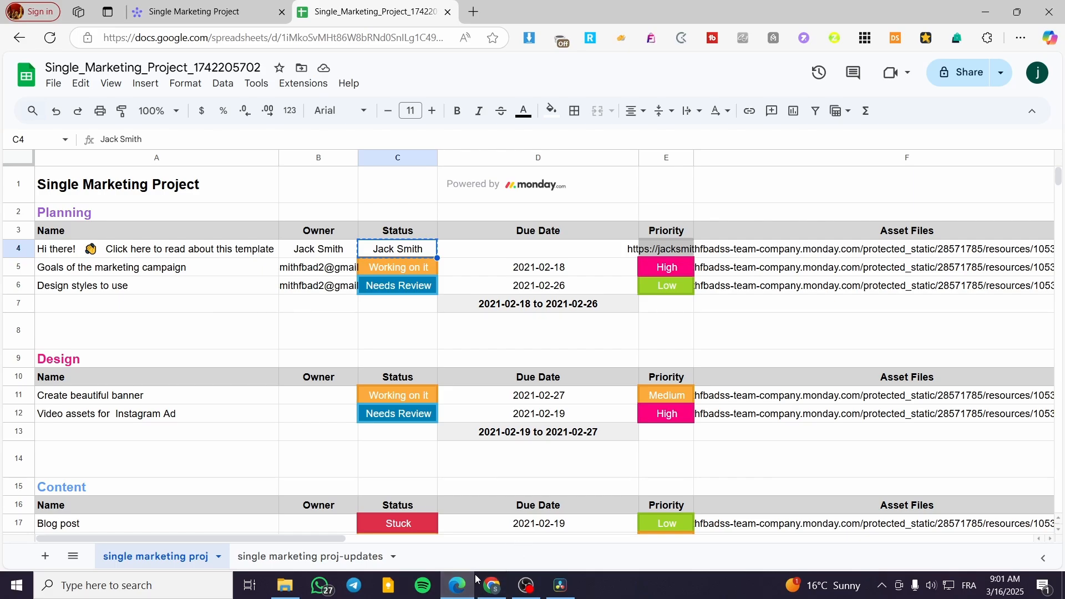
Review the task groups on the Single Marketing Project board in monday.com and return to the exported spreadsheet in Google Sheets
mouse_move(460, 595)
click(200, 11)
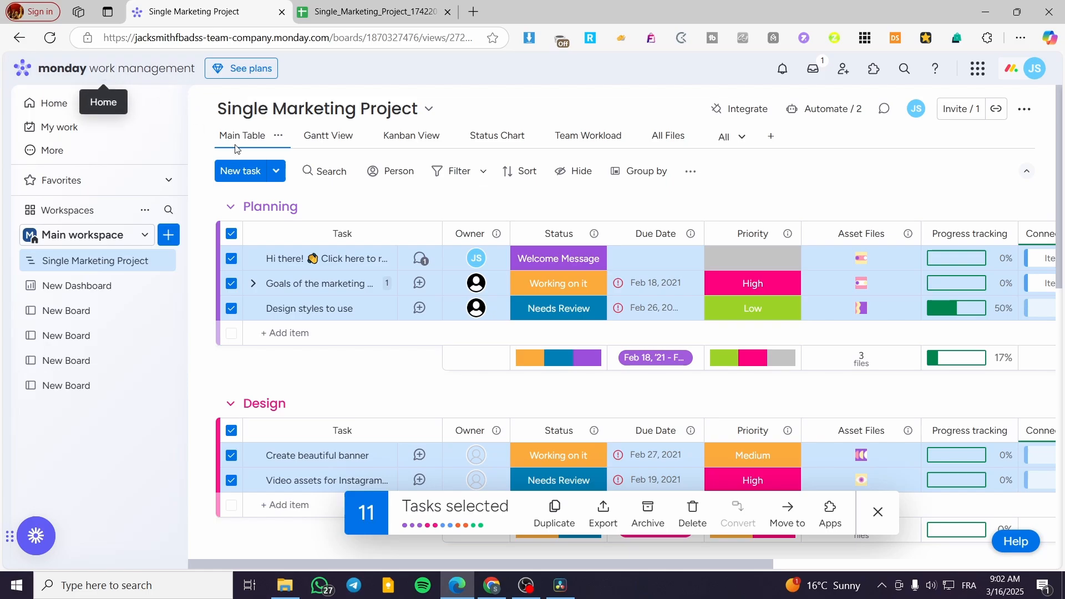
scroll(394, 344, down, 3)
scroll(395, 347, up, 3)
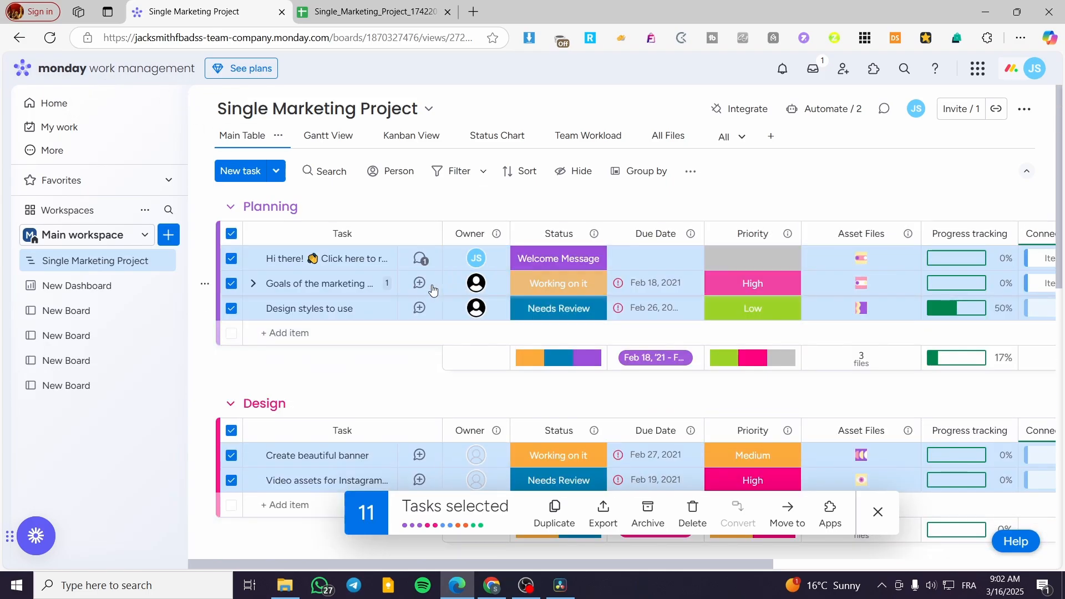
click(371, 10)
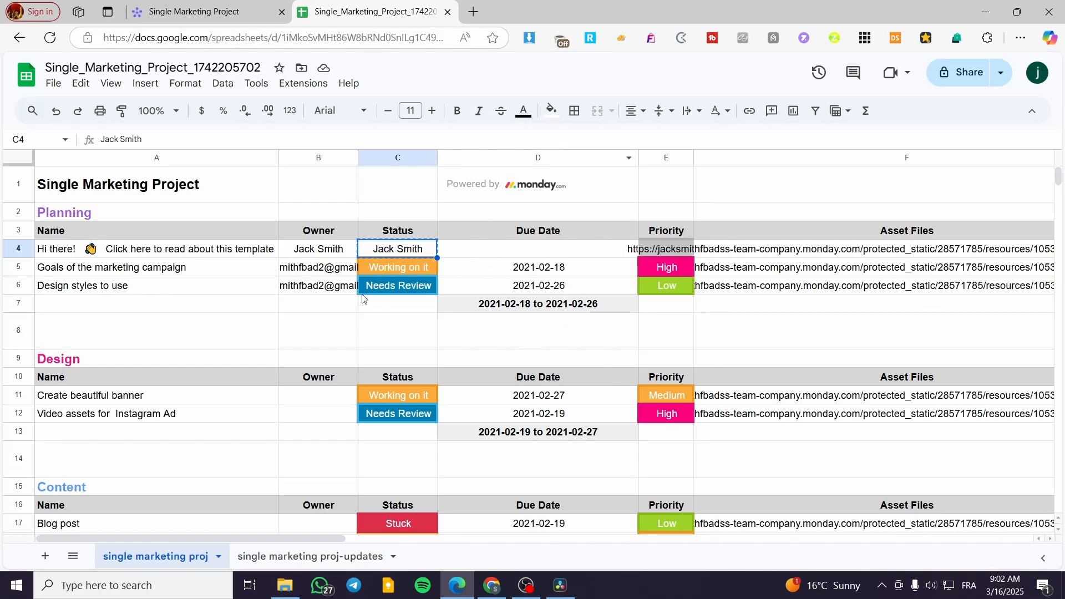
Insert one row below the "Design styles to use" task in the Planning group
scroll(278, 305, down, 1)
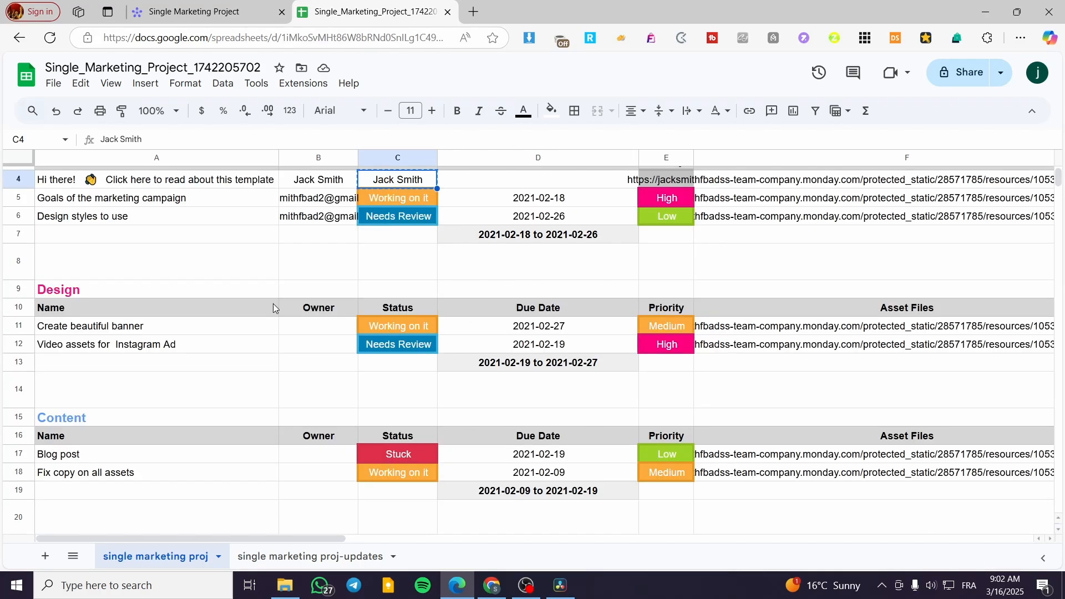
click(18, 223)
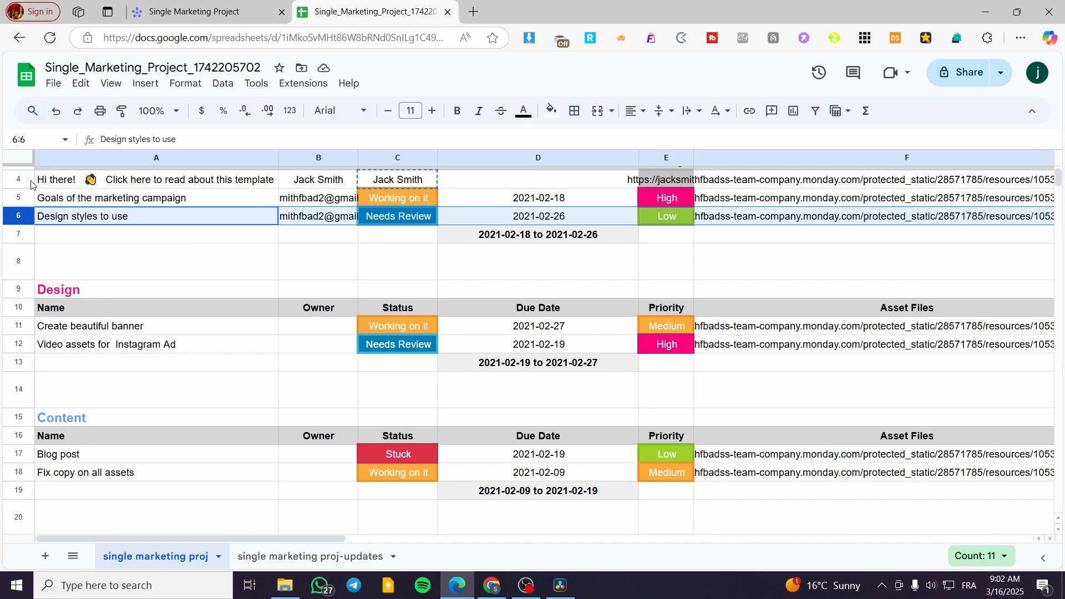
right_click(29, 223)
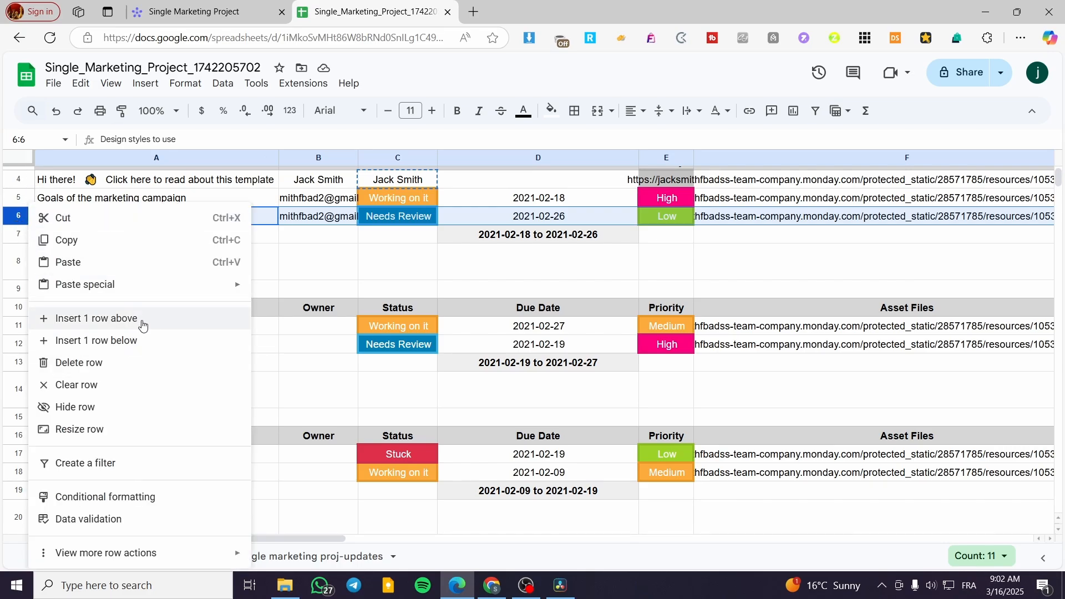
click(155, 342)
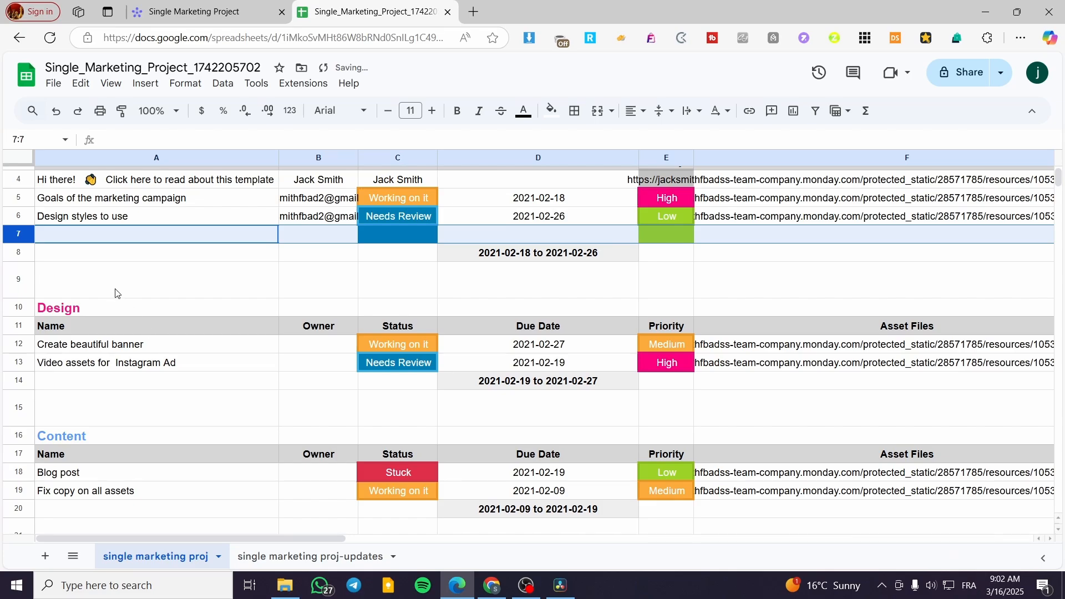
click(80, 240)
double_click(80, 239)
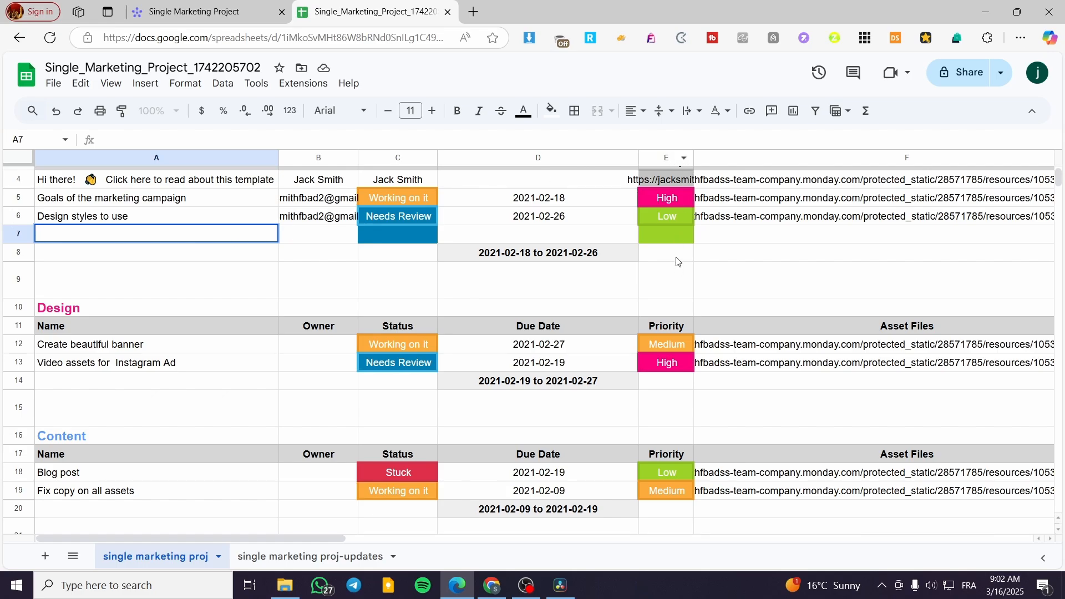
Set the new Planning row's Priority to Medium and its Due Date to 2021-02-27
click(665, 235)
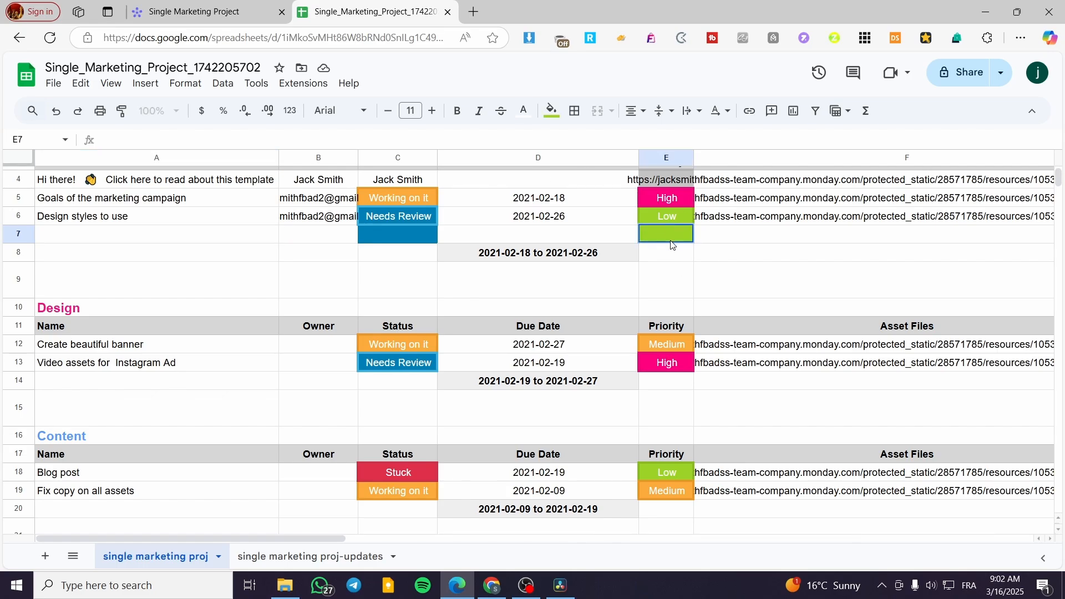
double_click(671, 241)
text(Medium)
click(530, 237)
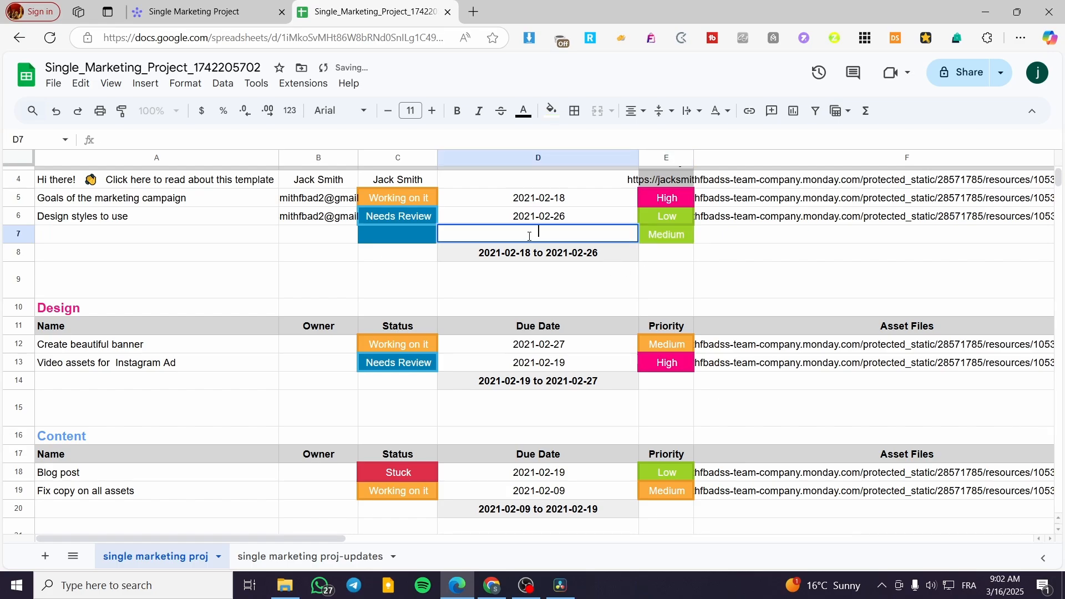
text(2021-02-30)
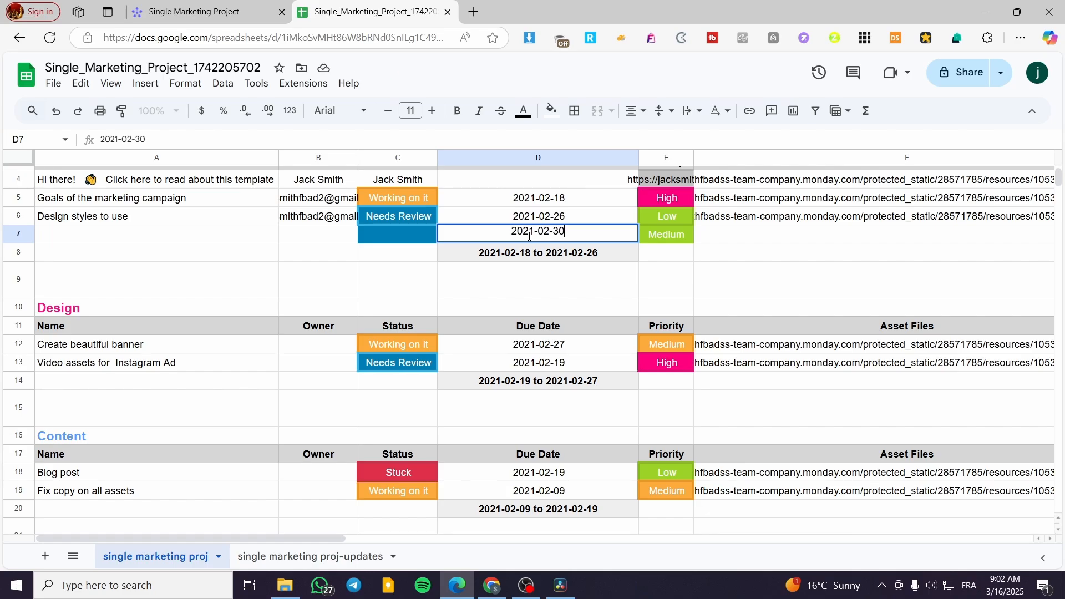
key(BackSpace)
key(BackSpace)
text(27)
Fill the new row's Status and Priority cells with the orange sampled from existing "Working on it" and "Medium" cells
click(402, 238)
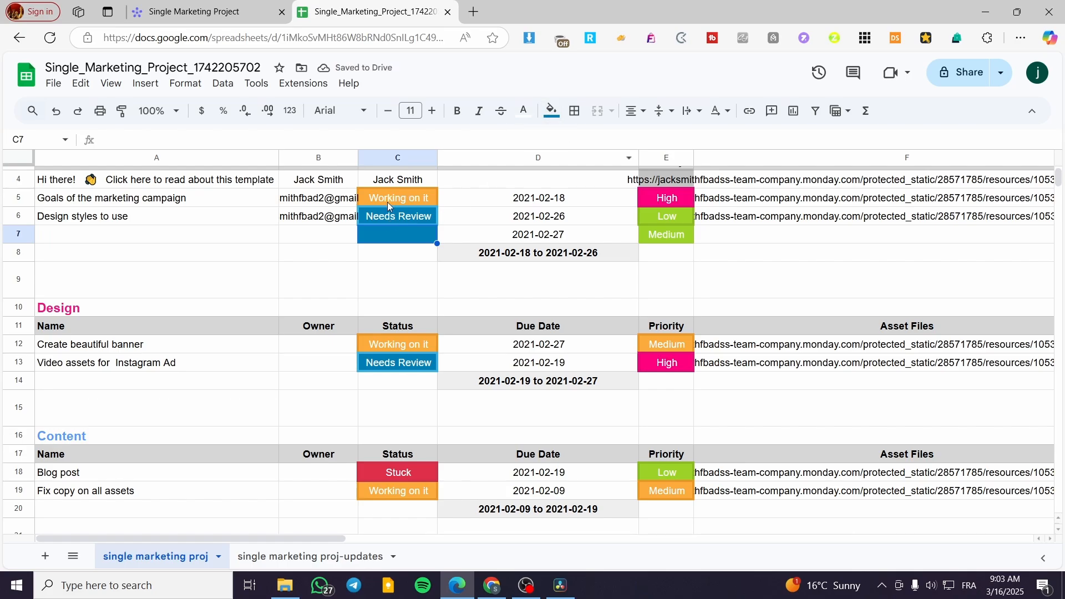
click(548, 113)
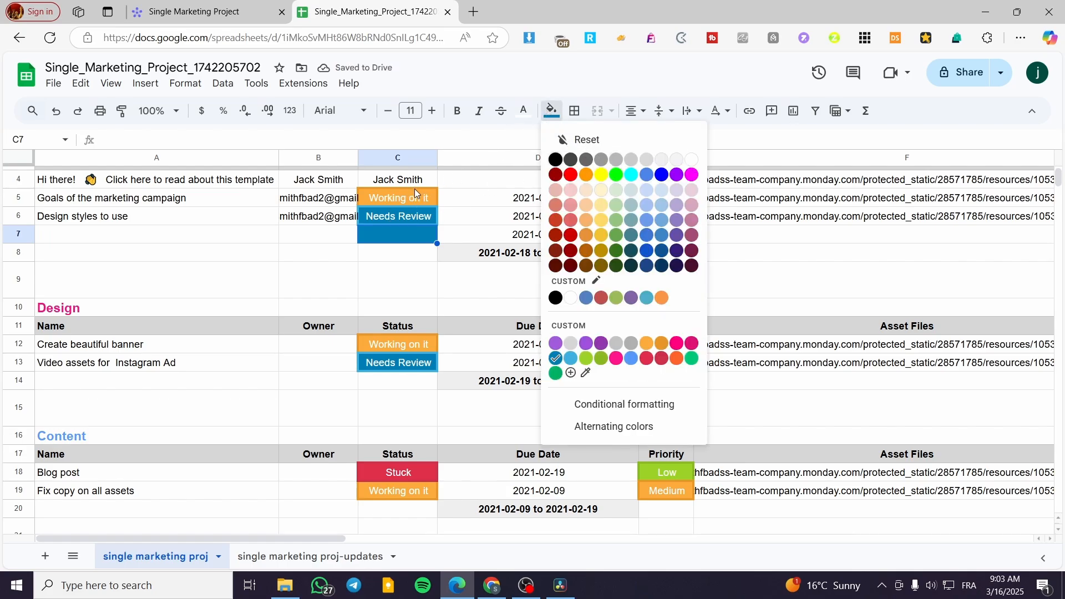
click(585, 377)
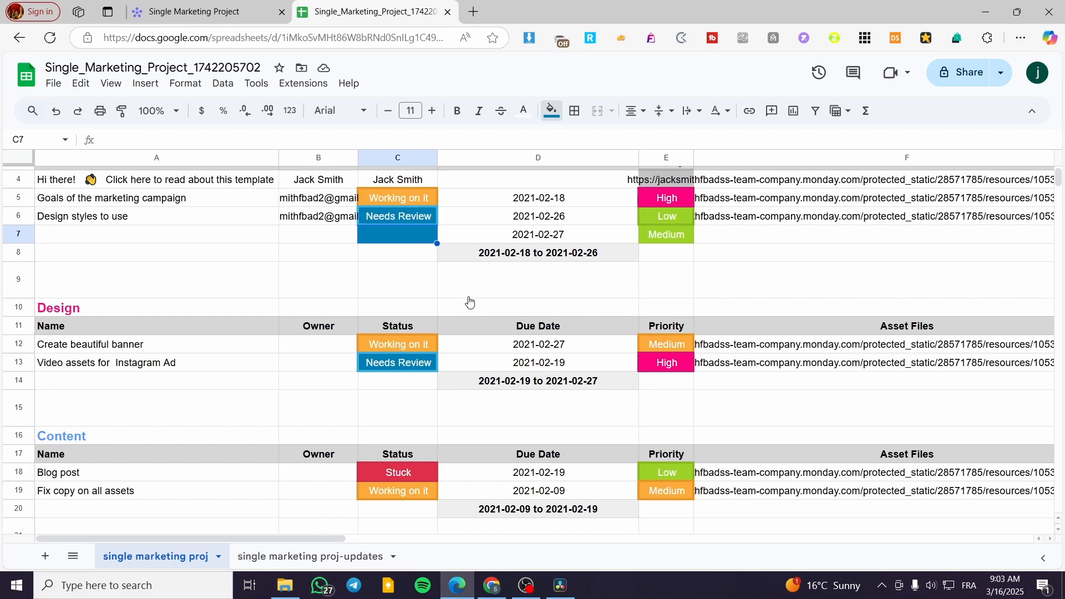
click(426, 193)
click(670, 235)
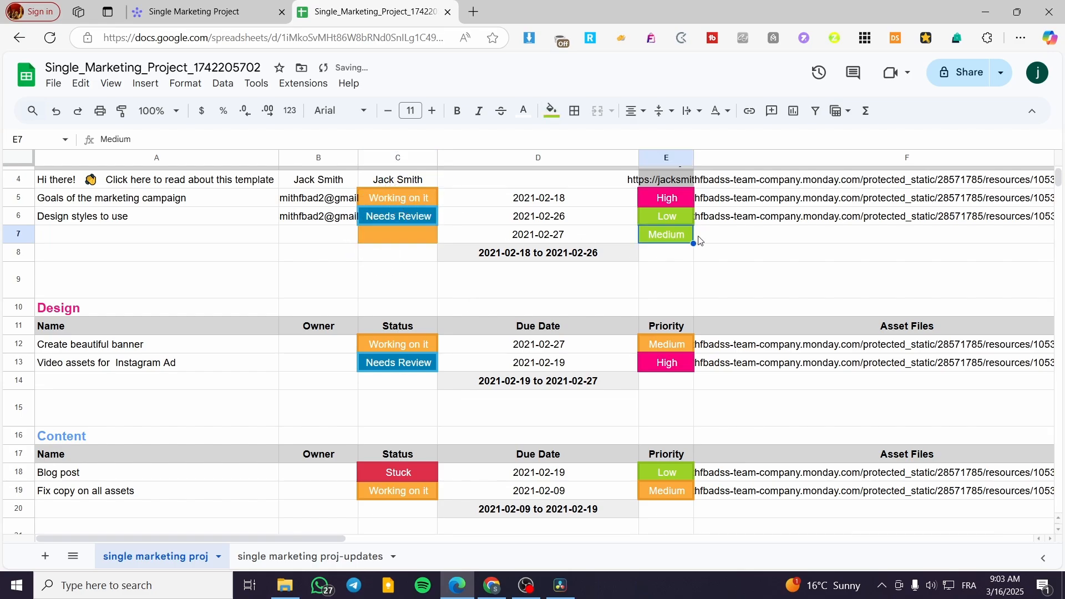
click(559, 111)
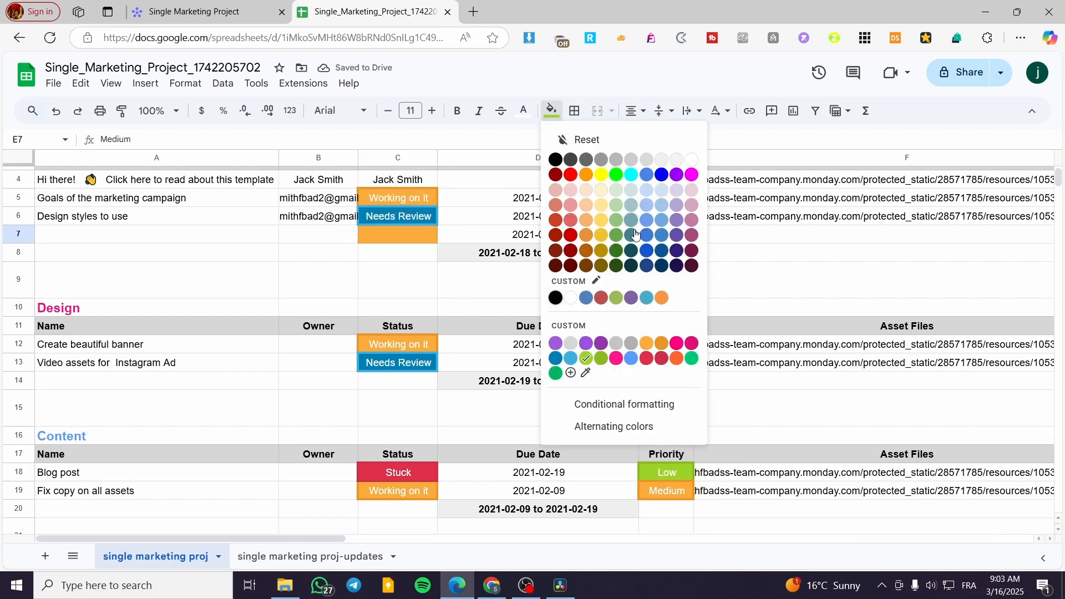
click(585, 377)
click(686, 338)
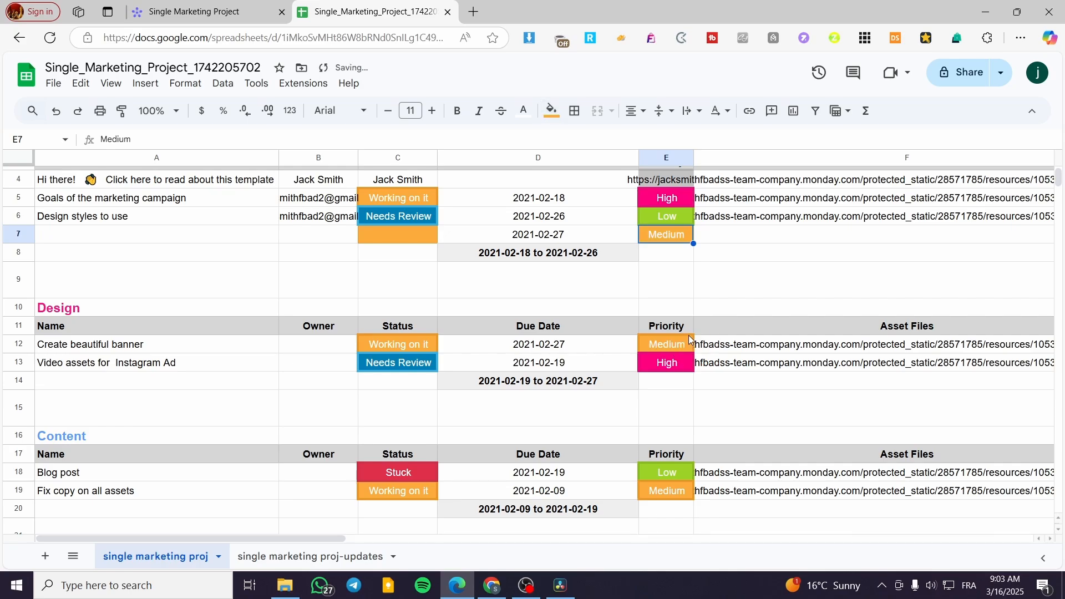
Copy the "Working on it" text from cell C5 into the new row's Status cell C7
click(395, 237)
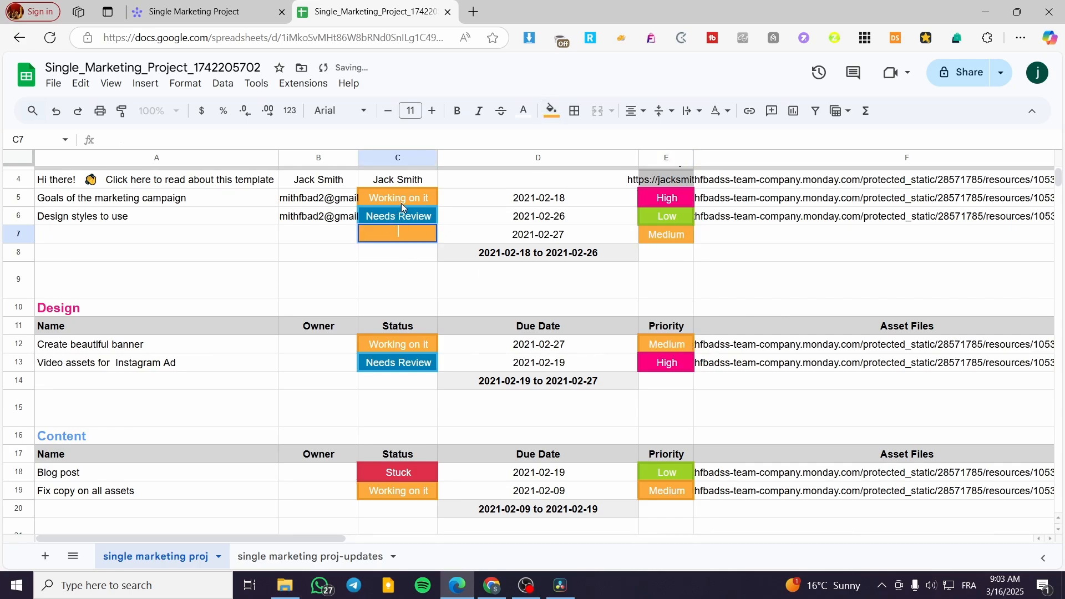
click(394, 194)
triple_click(429, 194)
key(ctrl+c)
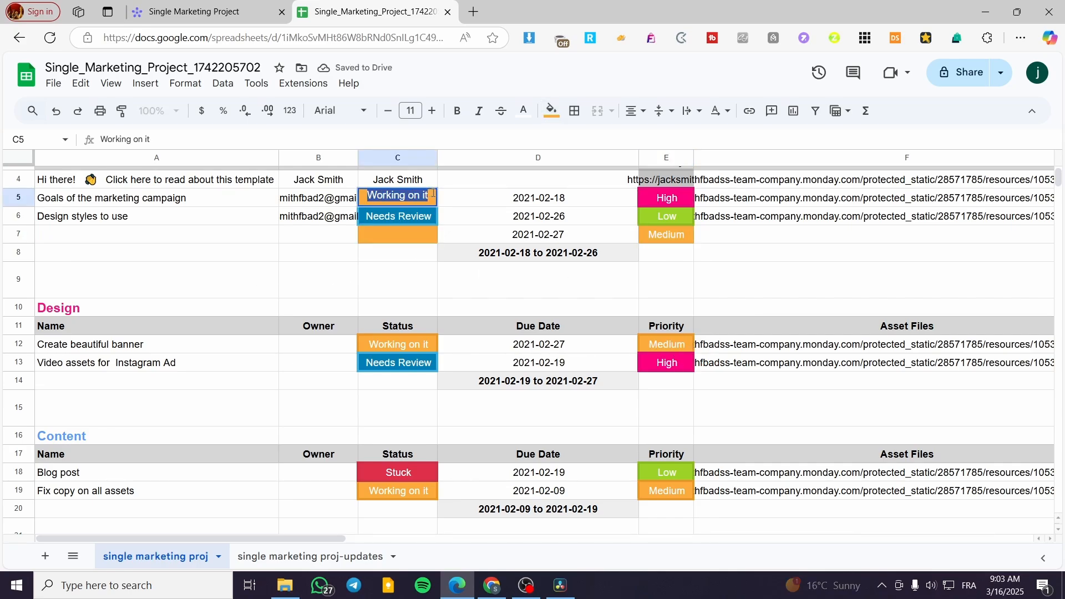
click(411, 234)
key(ctrl+v)
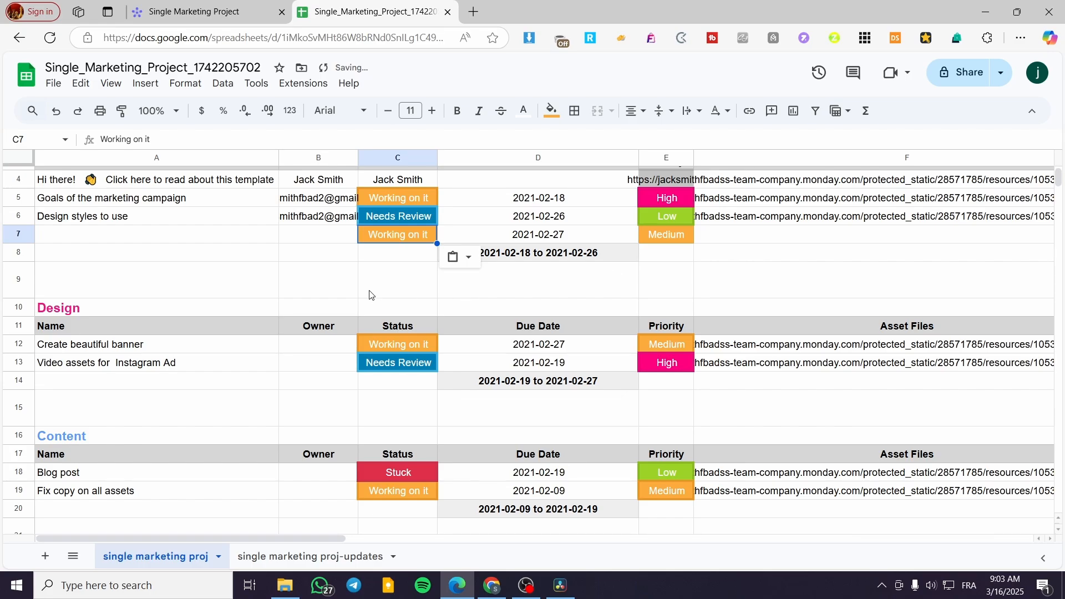
key(Down)
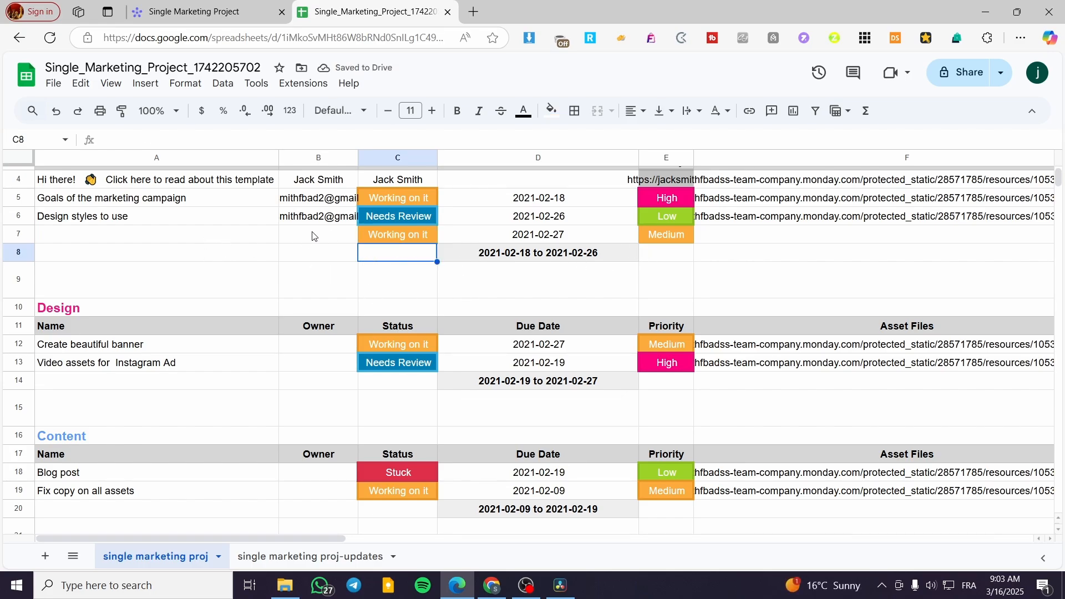
Copy the owner's name from cell B4 into the new row's Owner cell B7
click(315, 237)
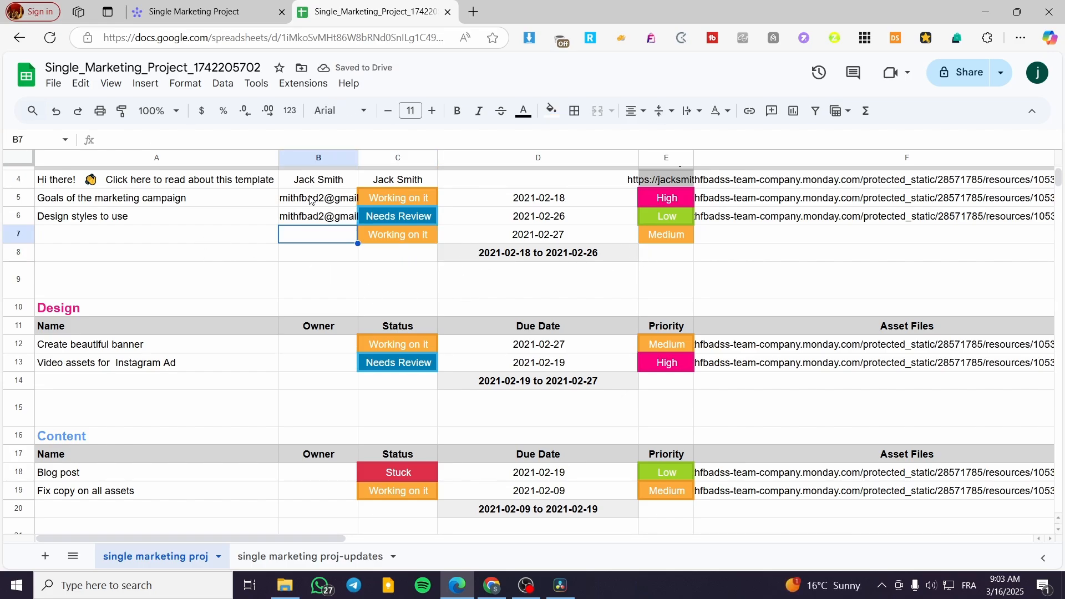
scroll(327, 183, up, 2)
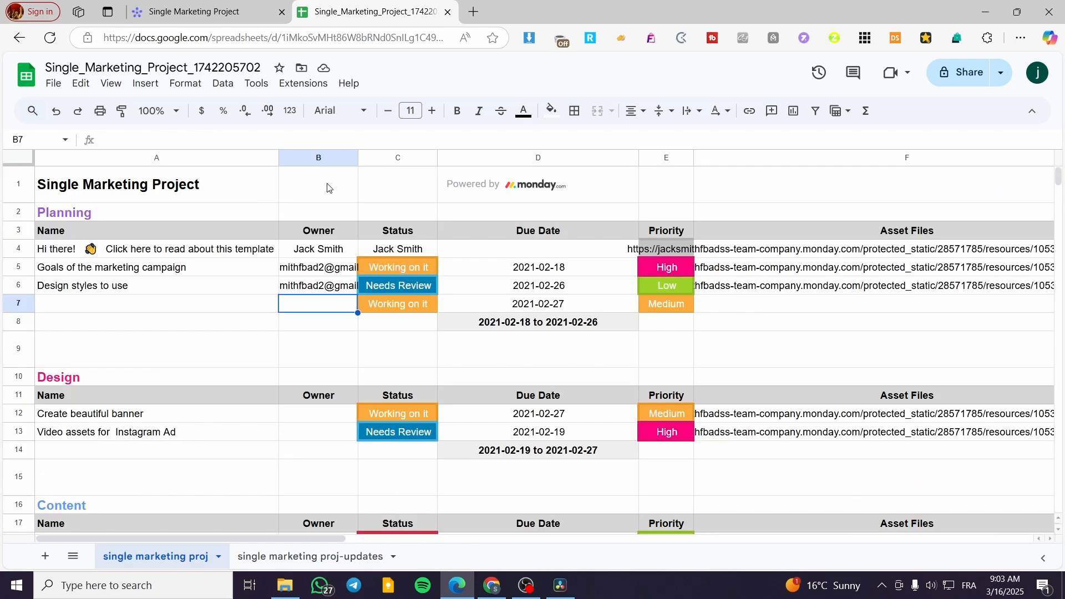
click(322, 253)
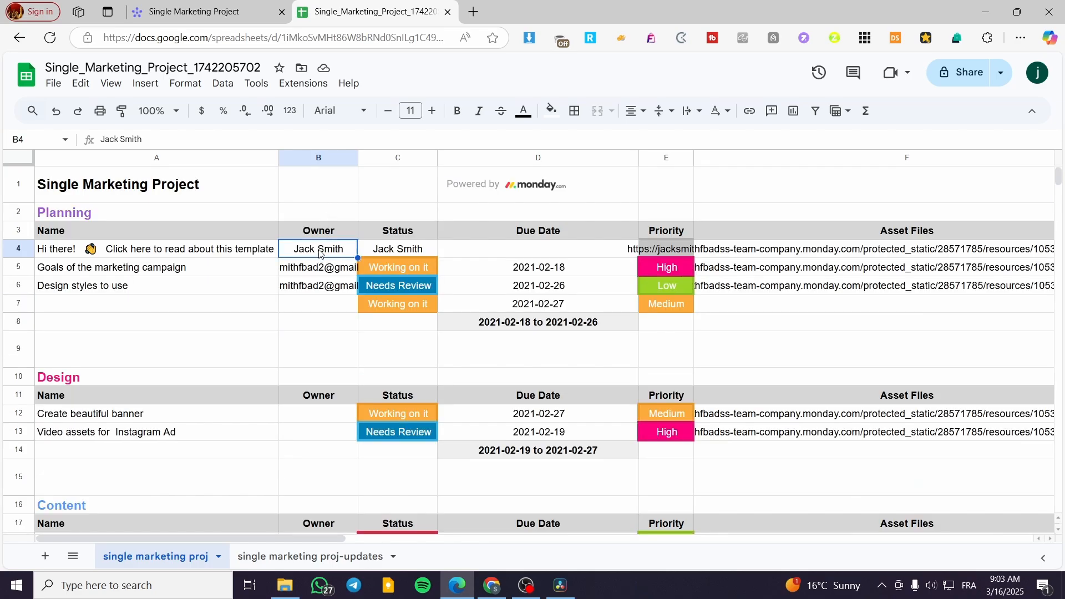
double_click(348, 250)
key(ctrl+a)
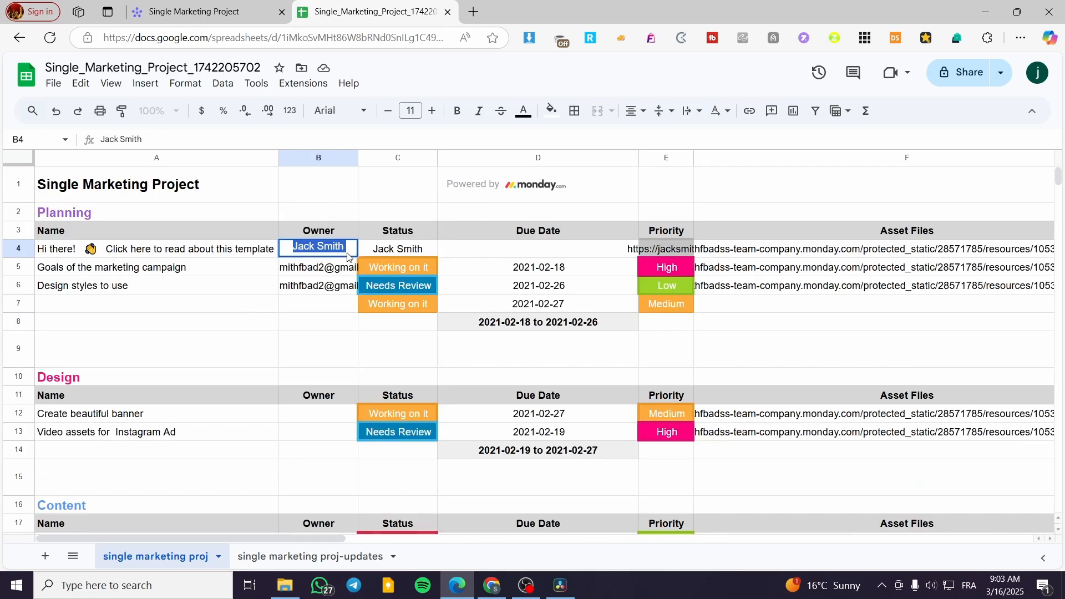
key(ctrl+c)
click(335, 309)
key(ctrl+v)
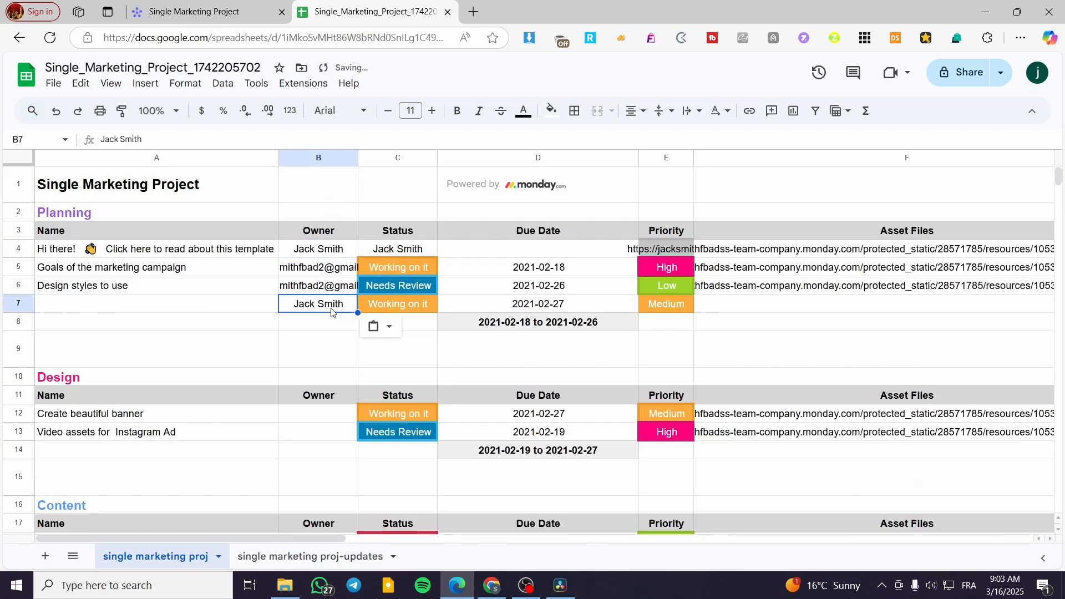
Enter "Setting the budget for the next 23 days" as the new Planning row's name in cell A7
click(266, 323)
click(220, 306)
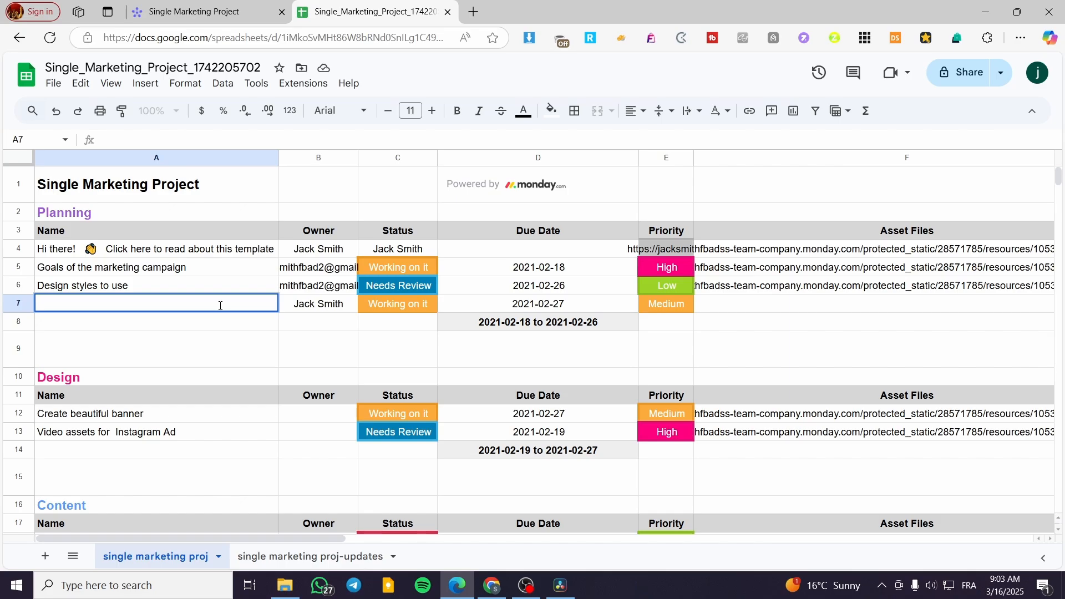
text(Se)
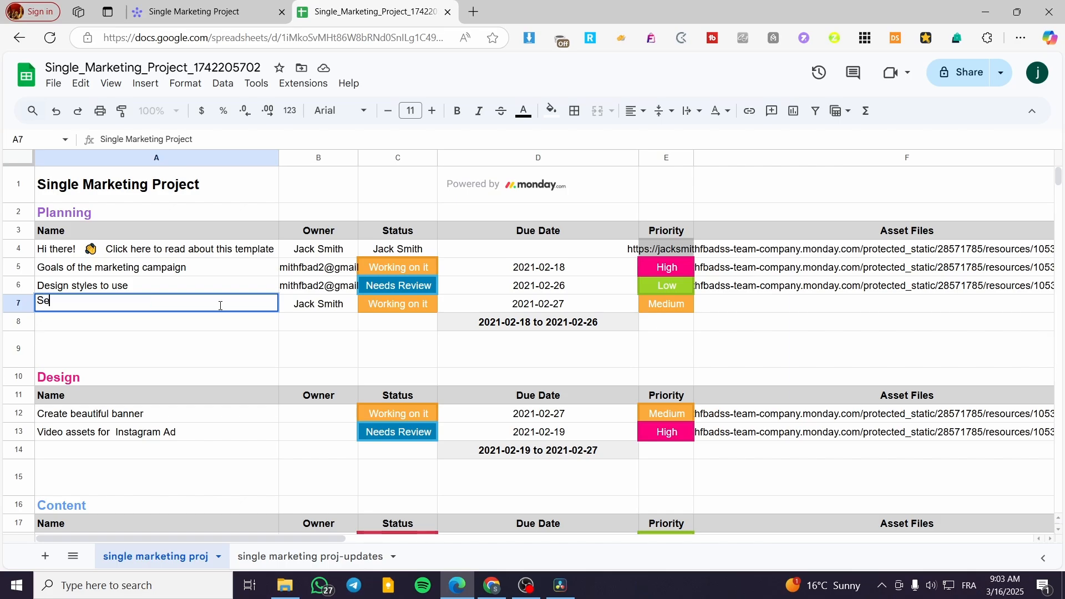
text(tting the )
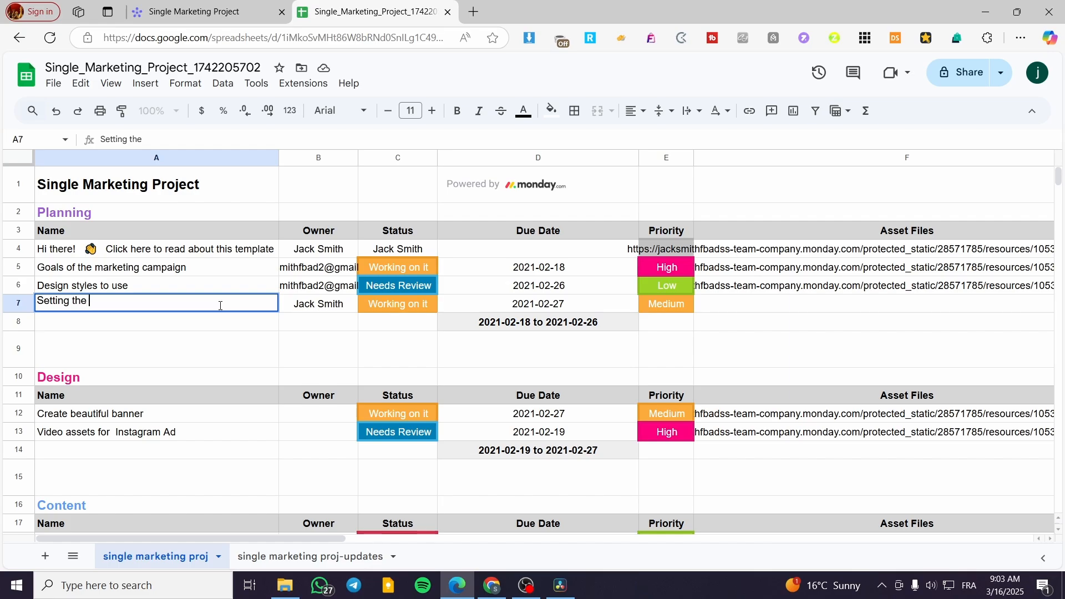
text(budget for the nex)
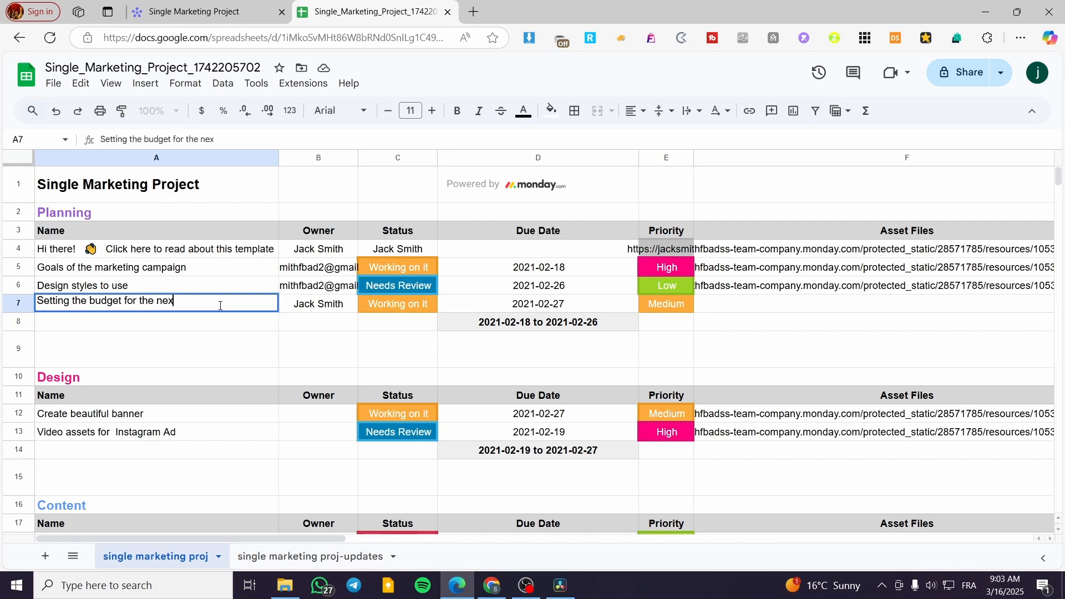
text(t 23 fay)
key(Delete)
text(days)
scroll(364, 380, down, 5)
scroll(383, 311, up, 5)
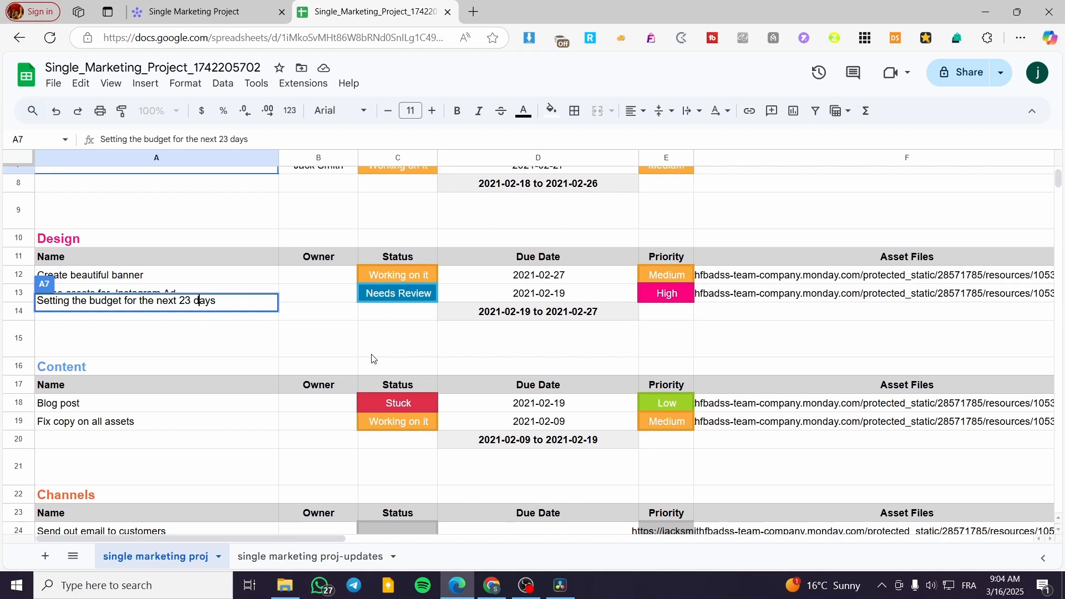
scroll(272, 358, down, 1)
scroll(269, 357, up, 1)
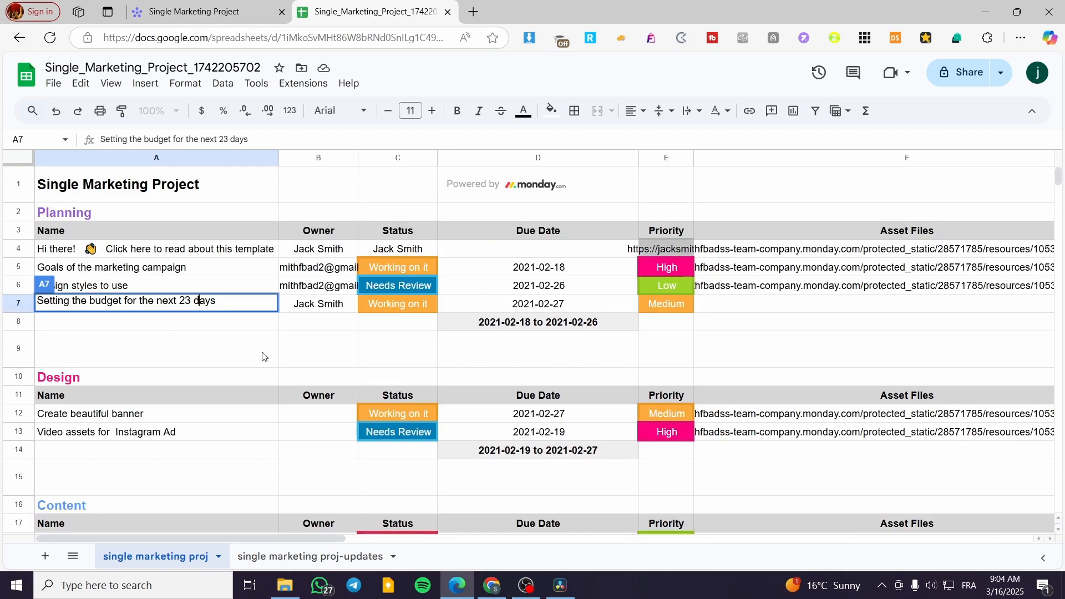
scroll(173, 320, down, 1)
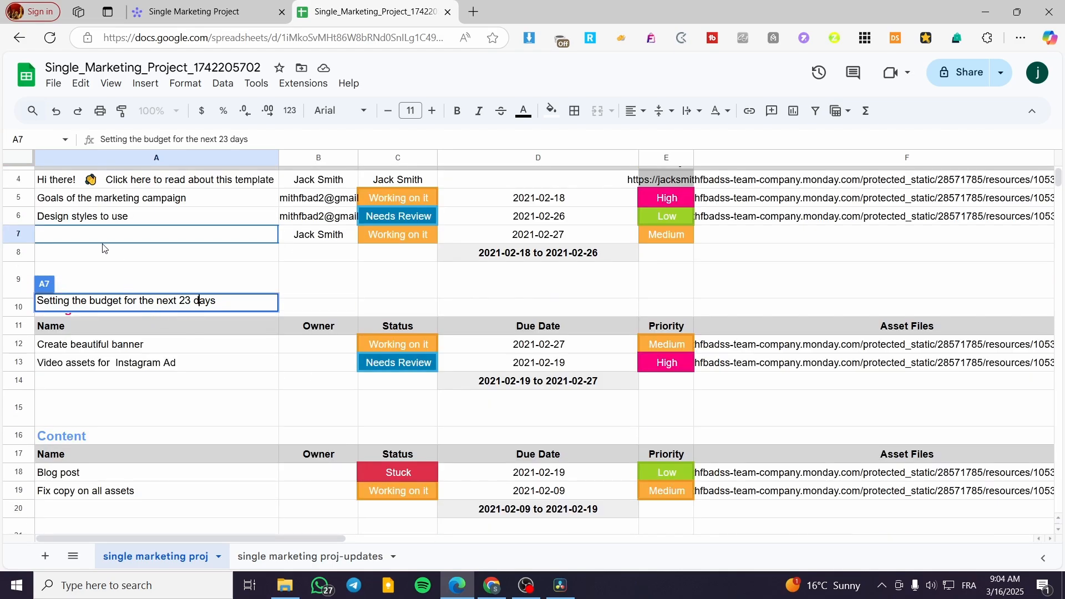
click(122, 239)
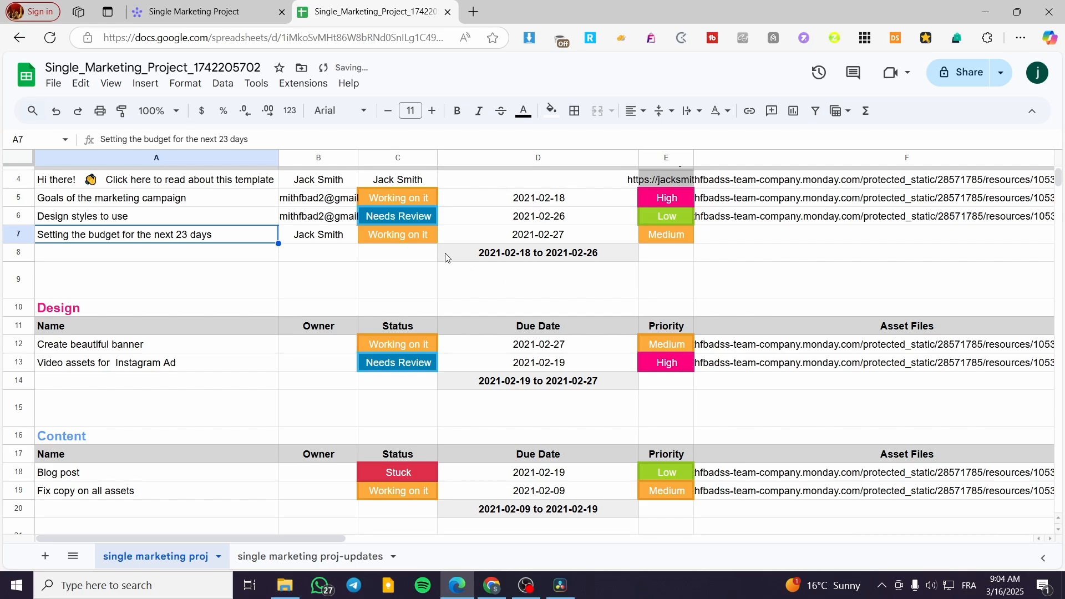
scroll(624, 261, up, 1)
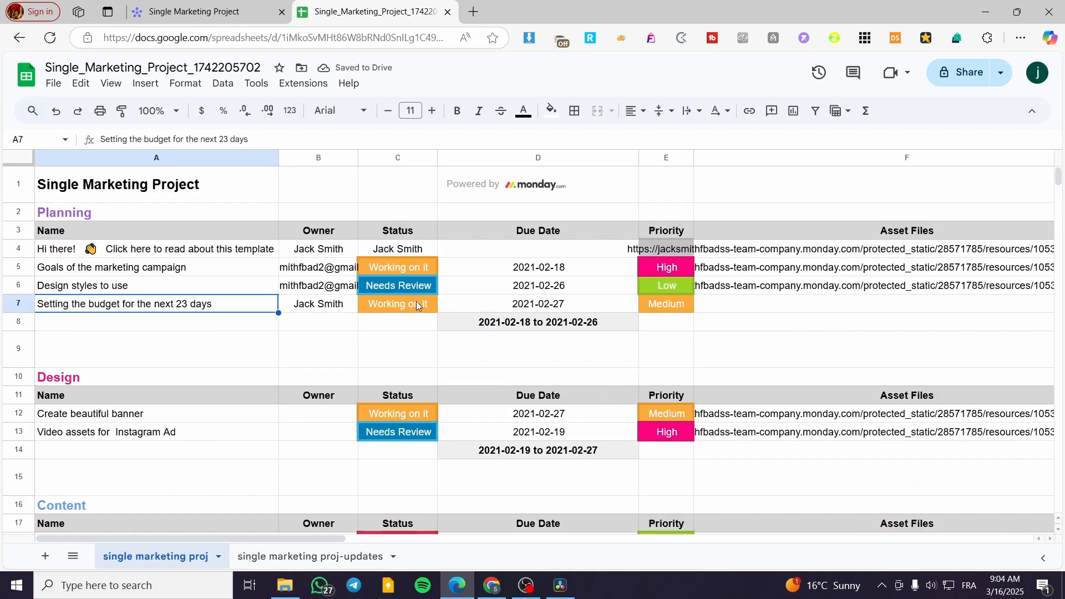
Set the new Planning row's Progress tracking in cell G7 to 25%
drag(215, 311, 932, 309)
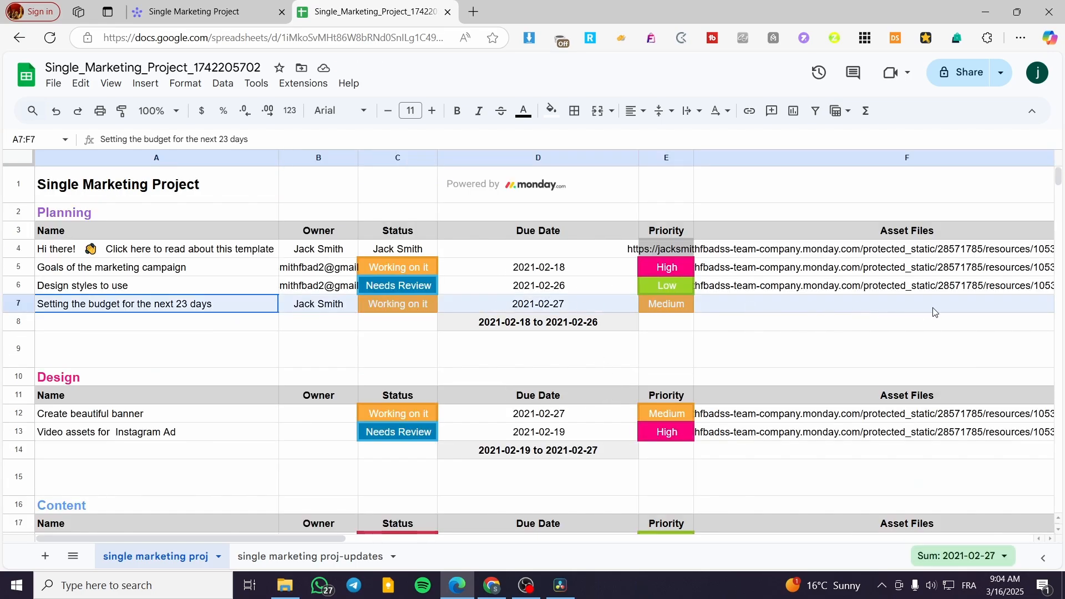
drag(308, 538, 489, 542)
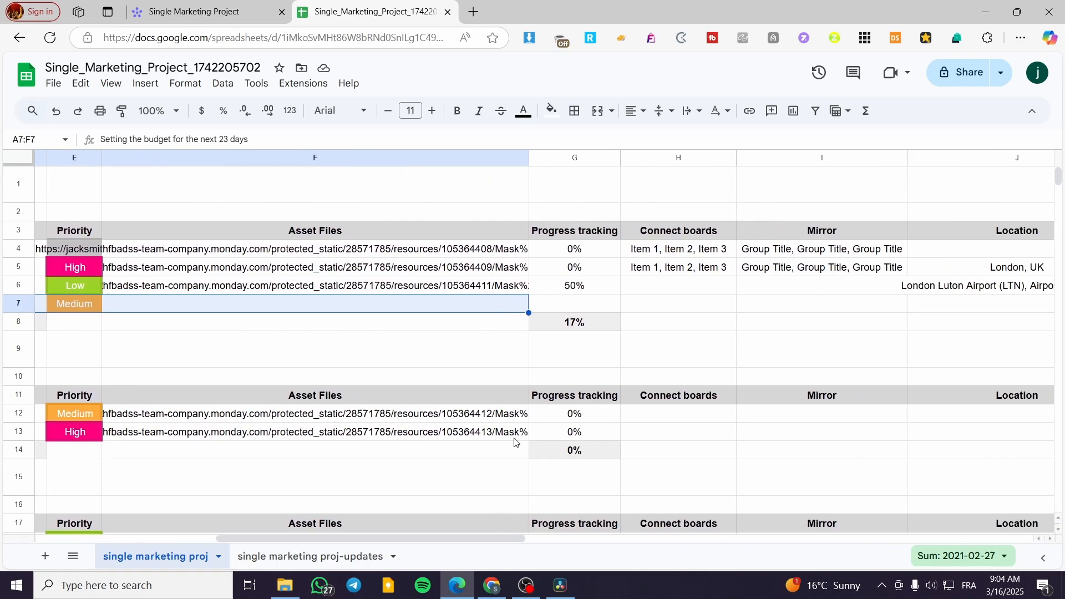
click(572, 307)
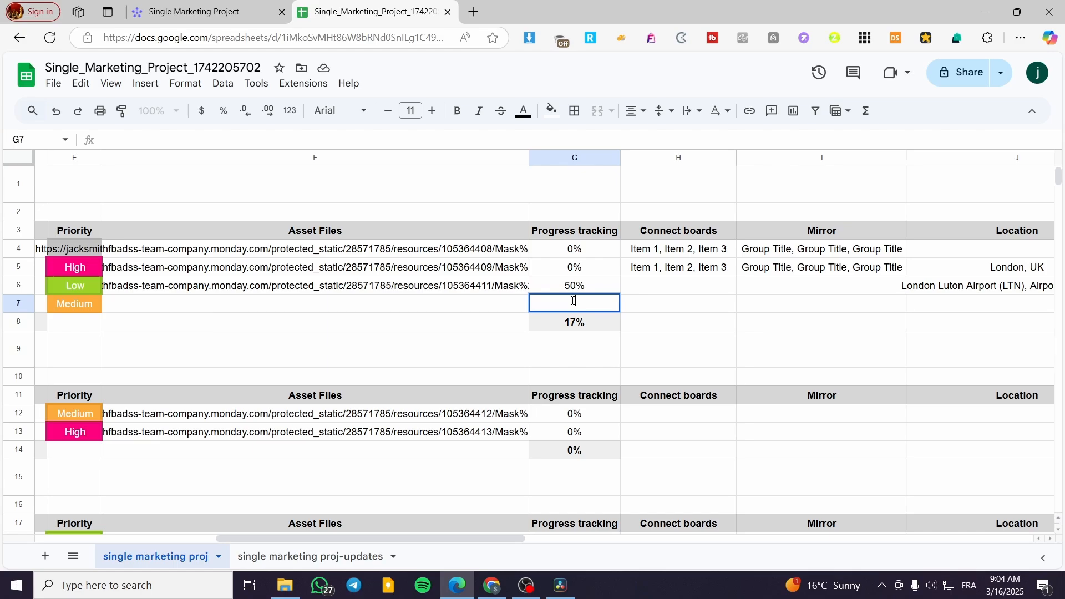
text(25ù)
key(BackSpace)
text(%)
mouse_move(461, 541)
mouse_down()
mouse_move(601, 544)
mouse_move(468, 546)
mouse_up()
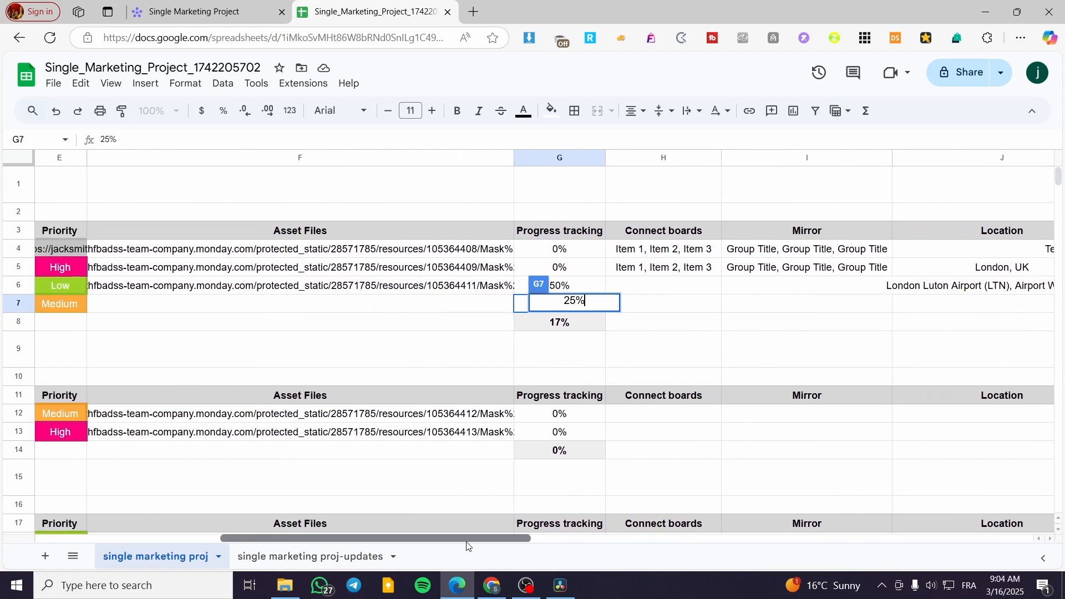
click(524, 309)
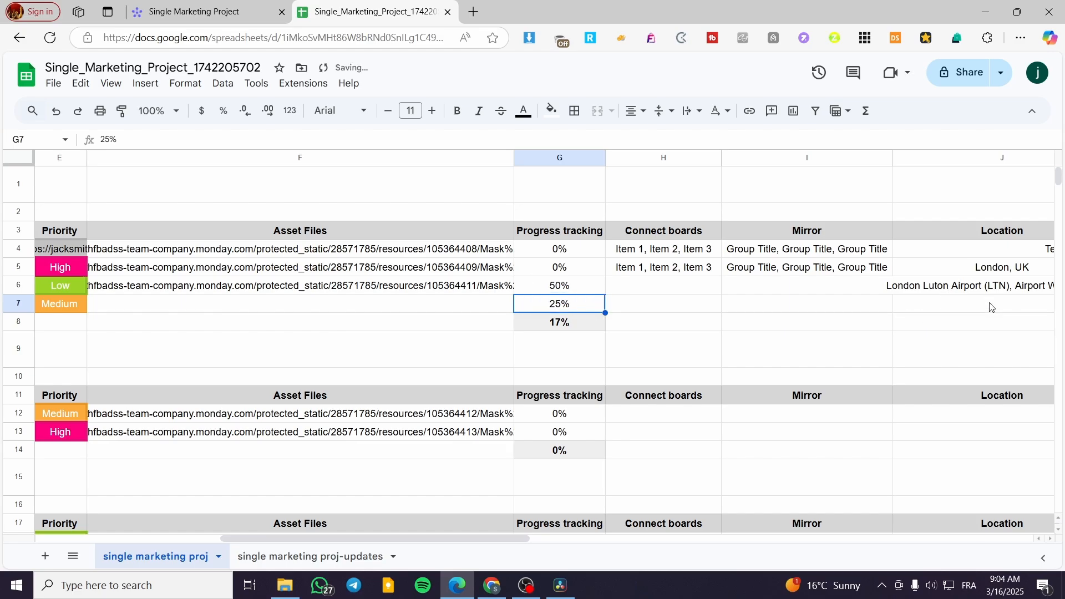
Copy the location "London, UK" from cell J5 into the new row's Location cell J7
double_click(1022, 269)
drag(974, 266, 910, 267)
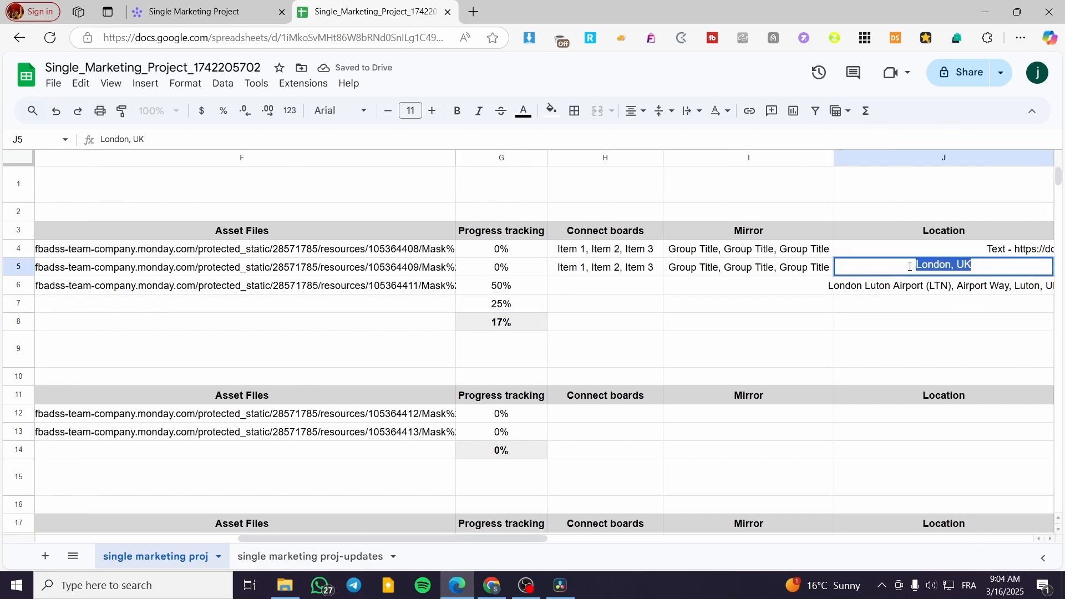
key(ctrl+c)
double_click(939, 311)
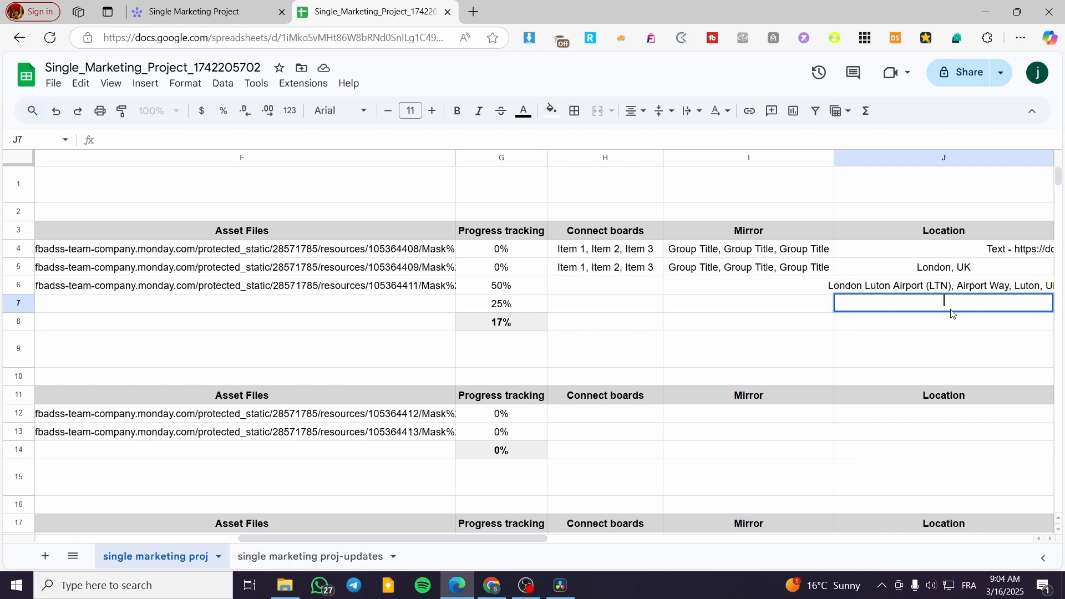
key(ctrl+v)
key(Return)
click(962, 310)
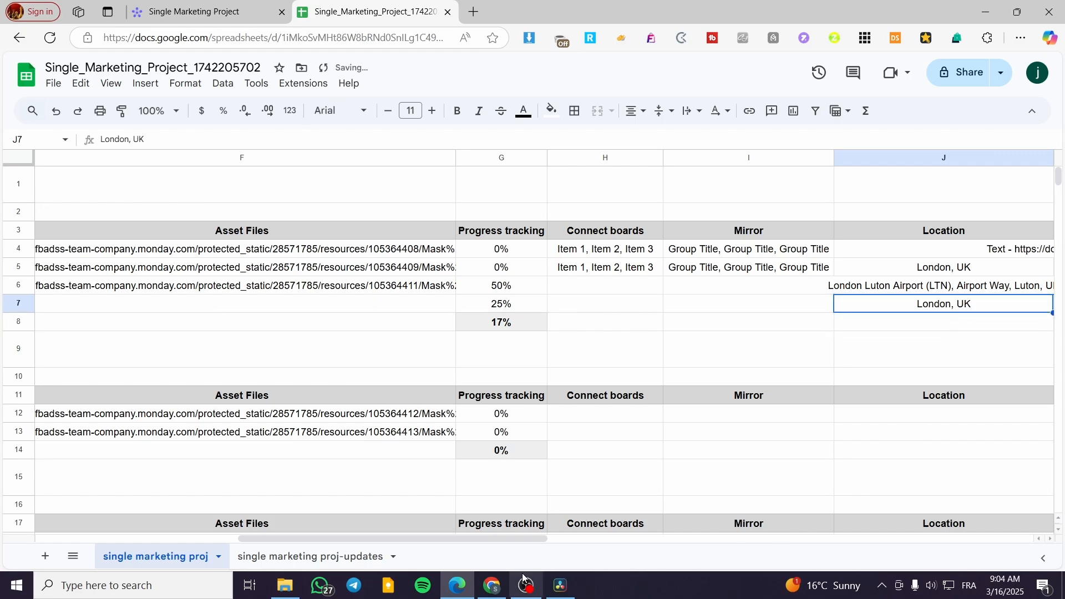
drag(529, 541, 328, 540)
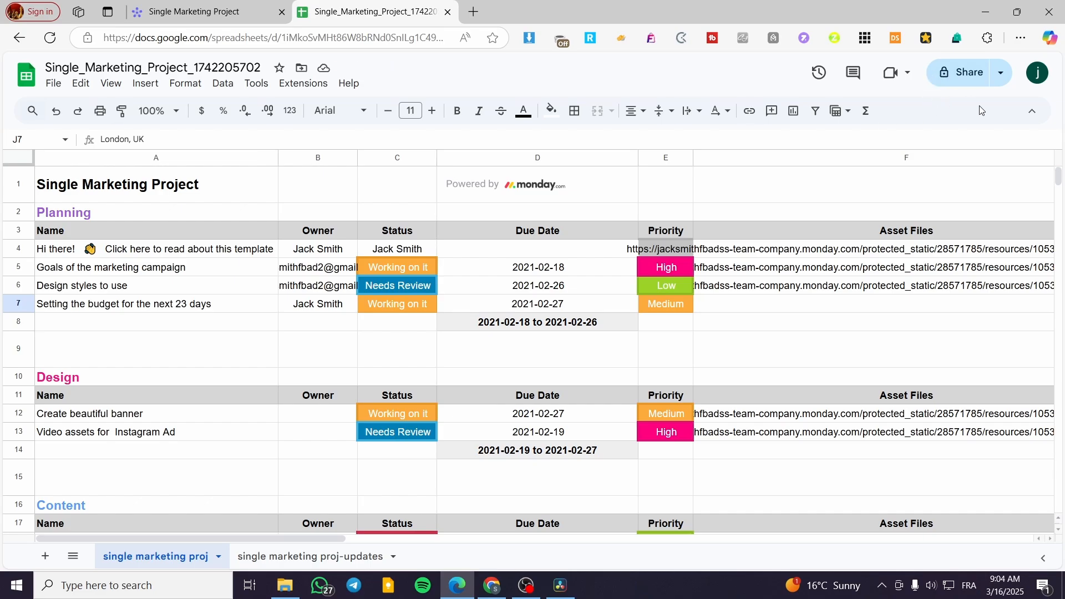
click(977, 81)
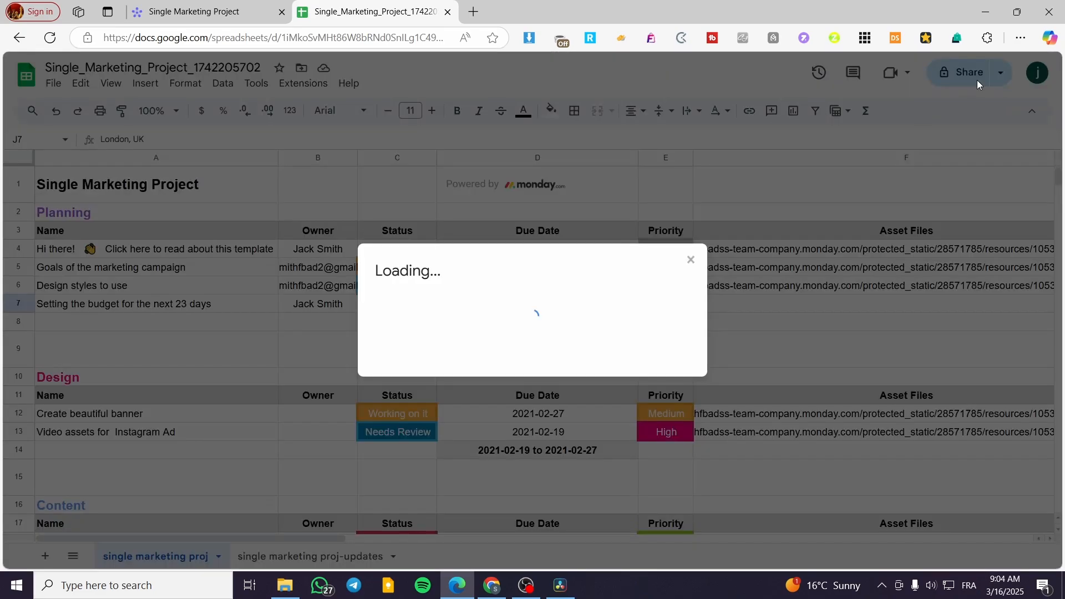
click(787, 246)
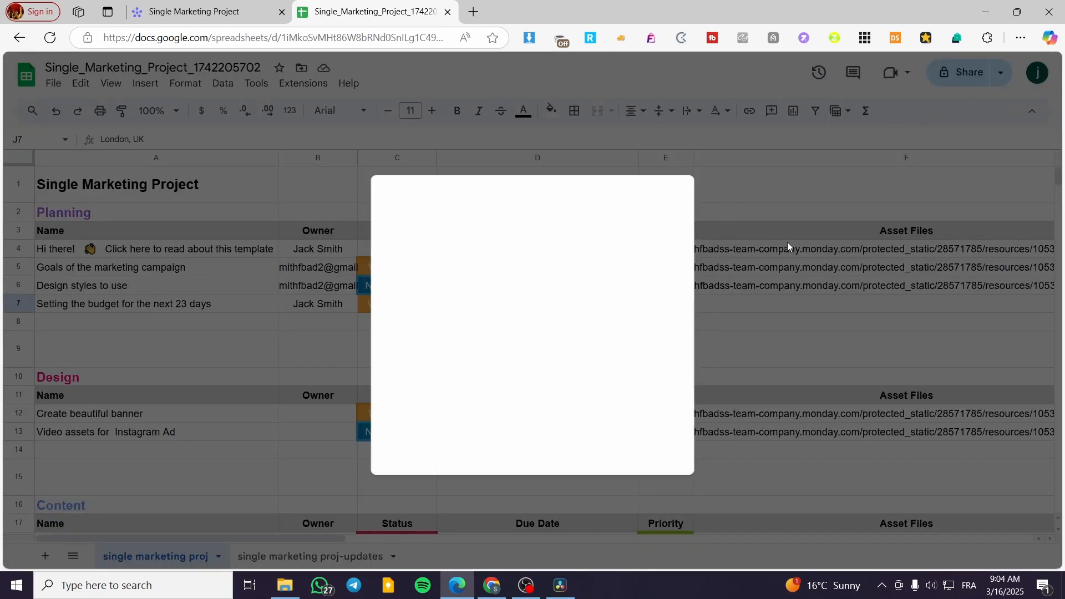
Download the edited spreadsheet as an Excel (.xlsx) file
click(53, 84)
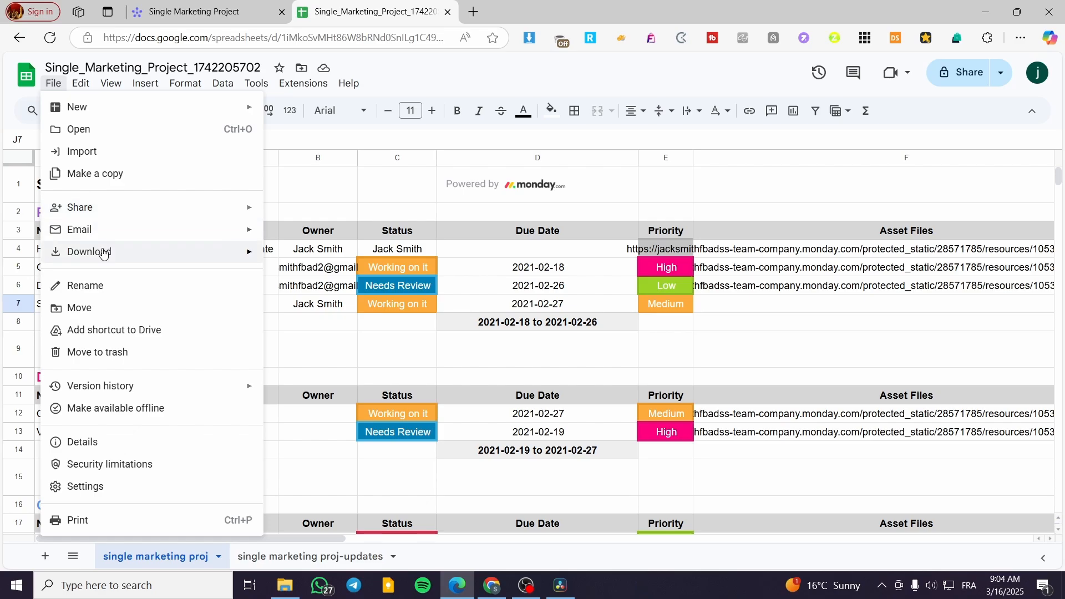
mouse_move(103, 254)
click(388, 257)
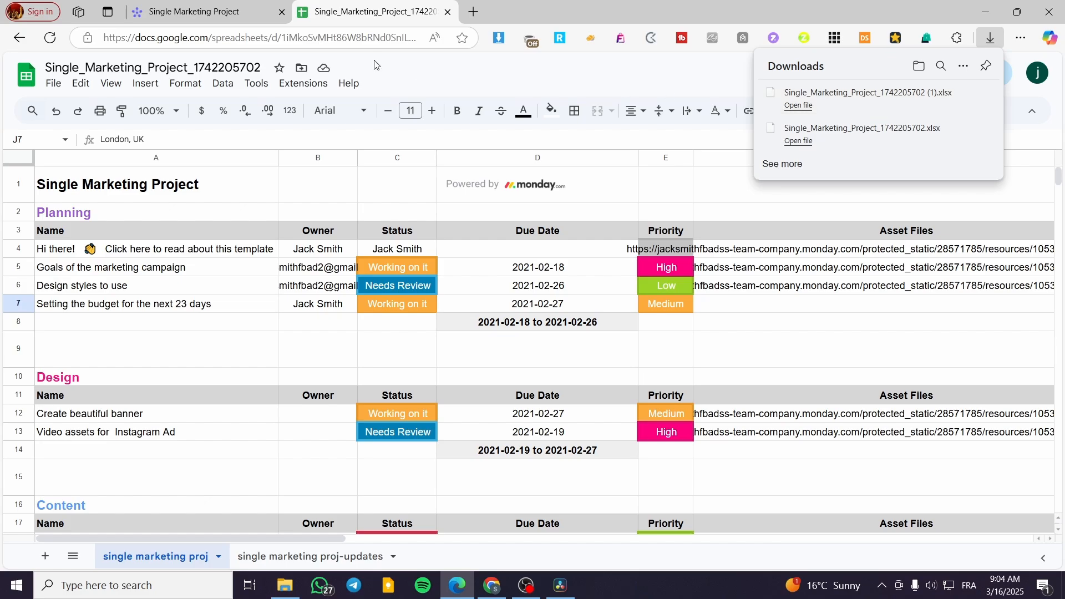
Switch to the Single Marketing Project board in monday.com and start importing tasks from an Excel file
click(194, 12)
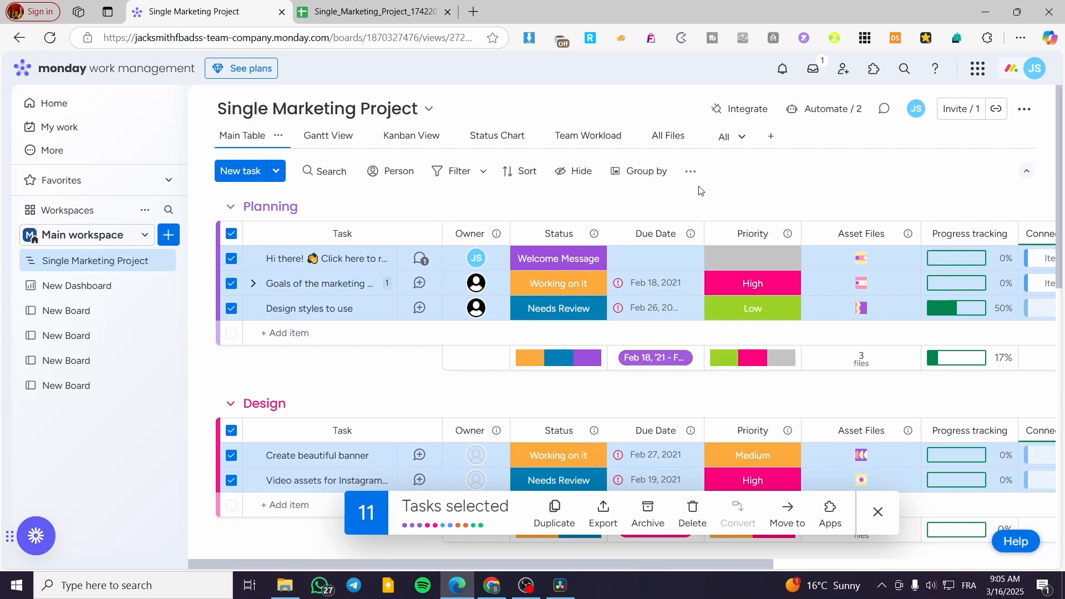
click(276, 172)
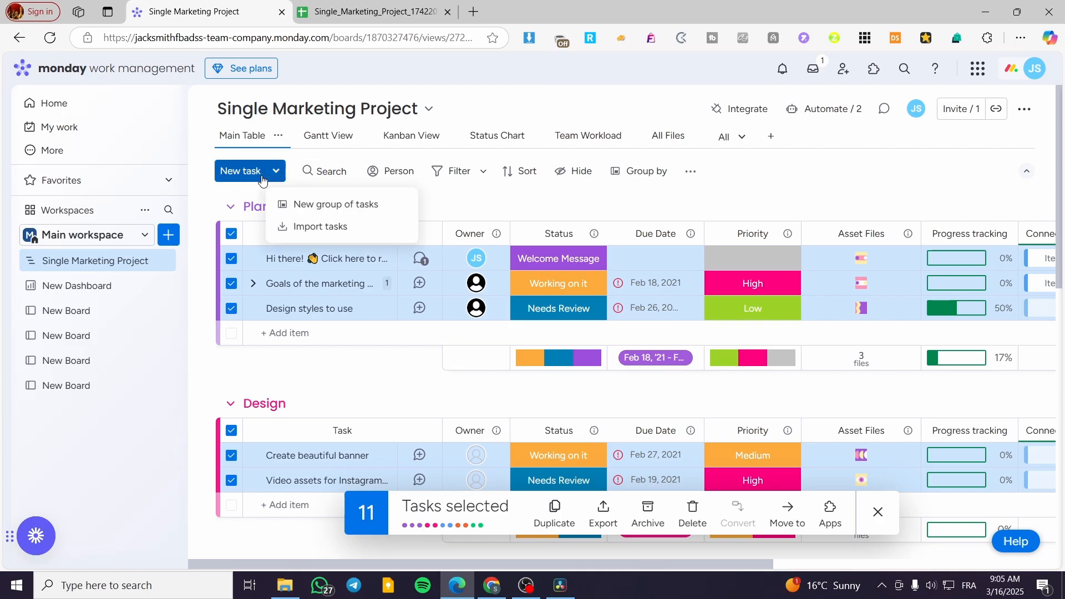
click(306, 228)
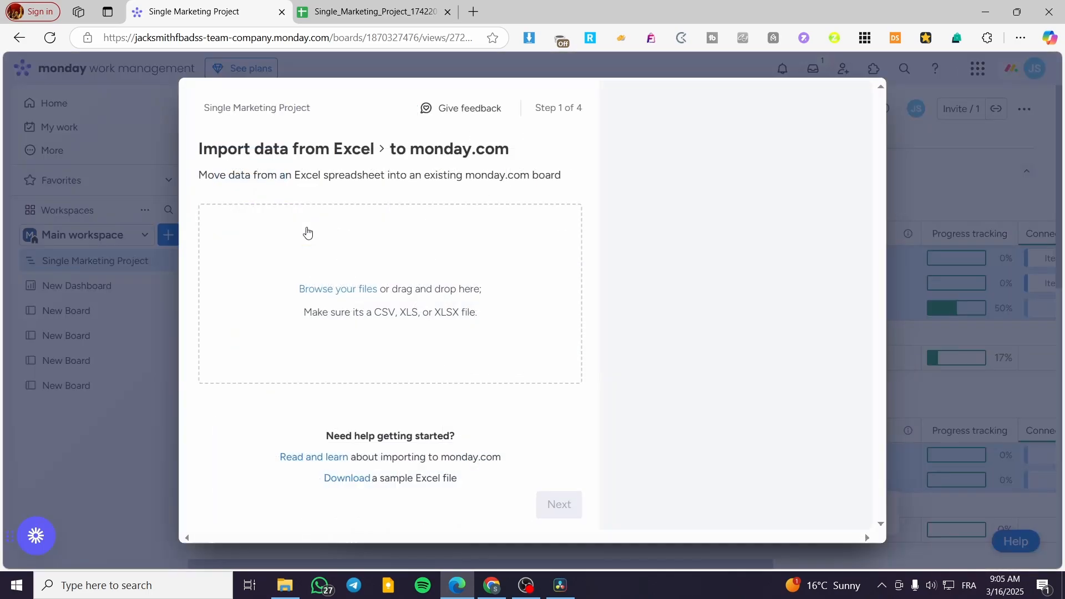
click(1021, 38)
click(940, 253)
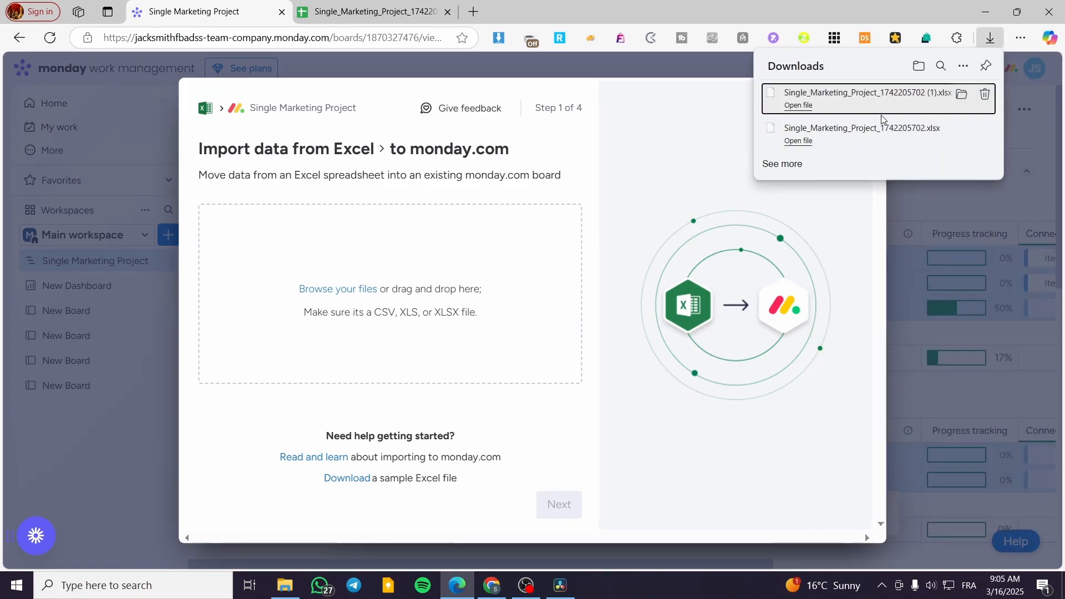
drag(857, 125, 439, 311)
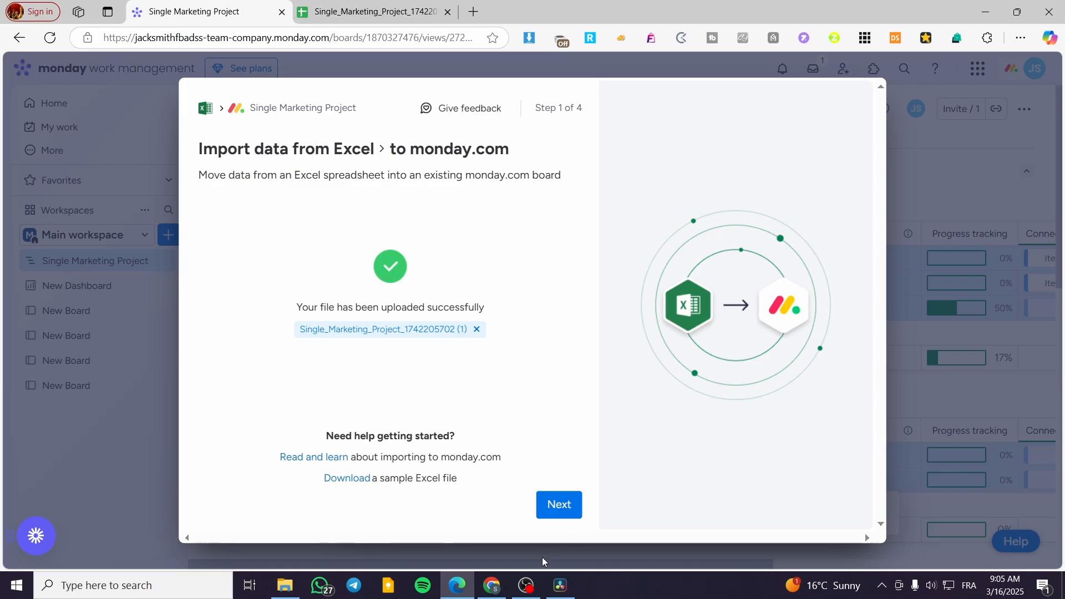
click(558, 504)
Use the Excel column "Single Marketing Project" as the item name and proceed to the column mapping
click(326, 237)
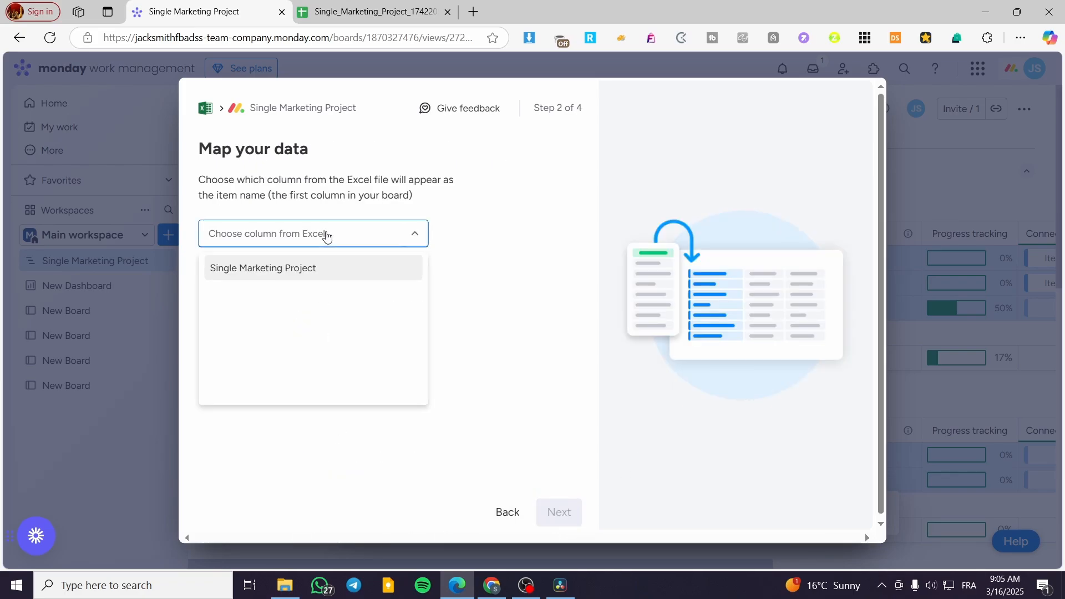
click(316, 269)
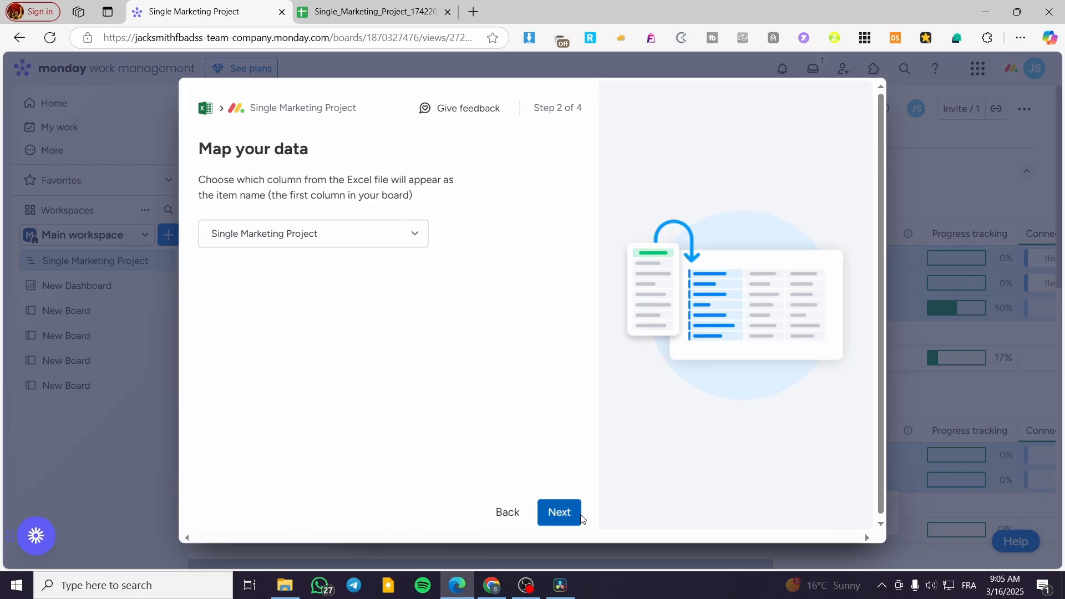
click(563, 521)
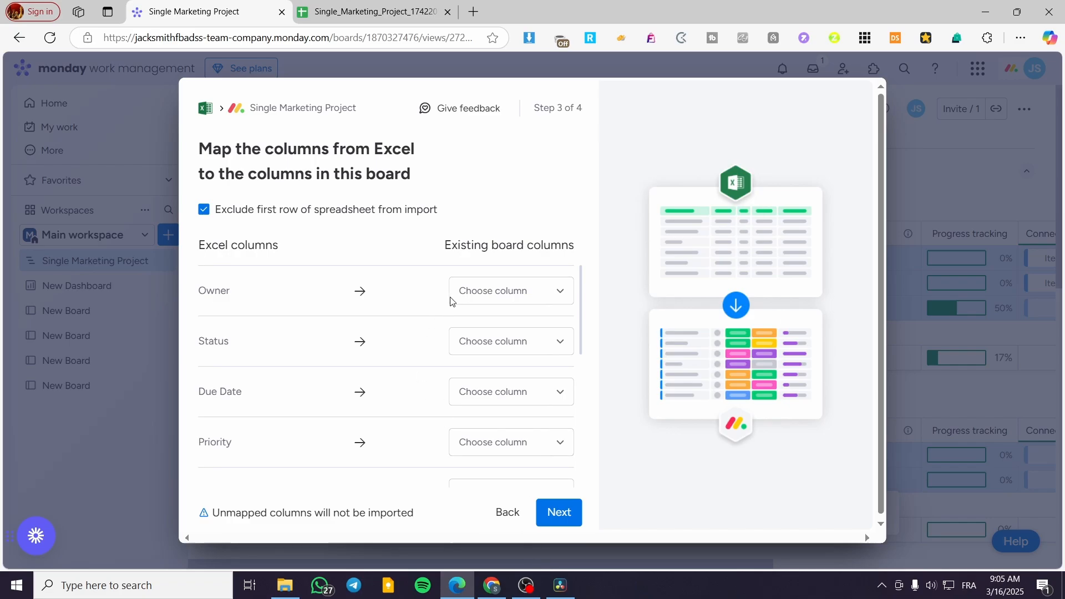
click(503, 288)
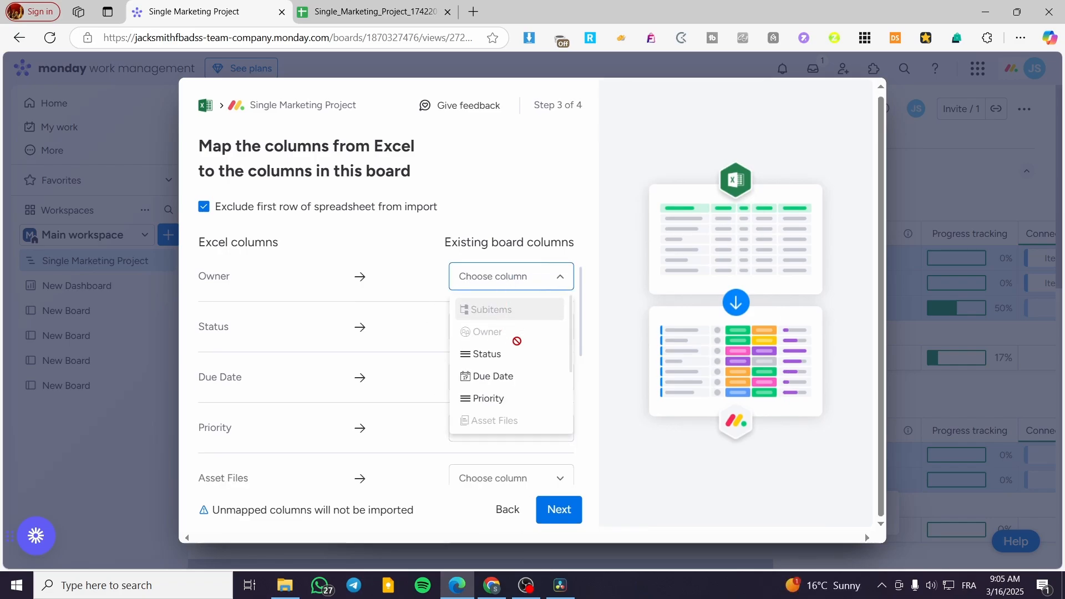
click(326, 288)
click(516, 279)
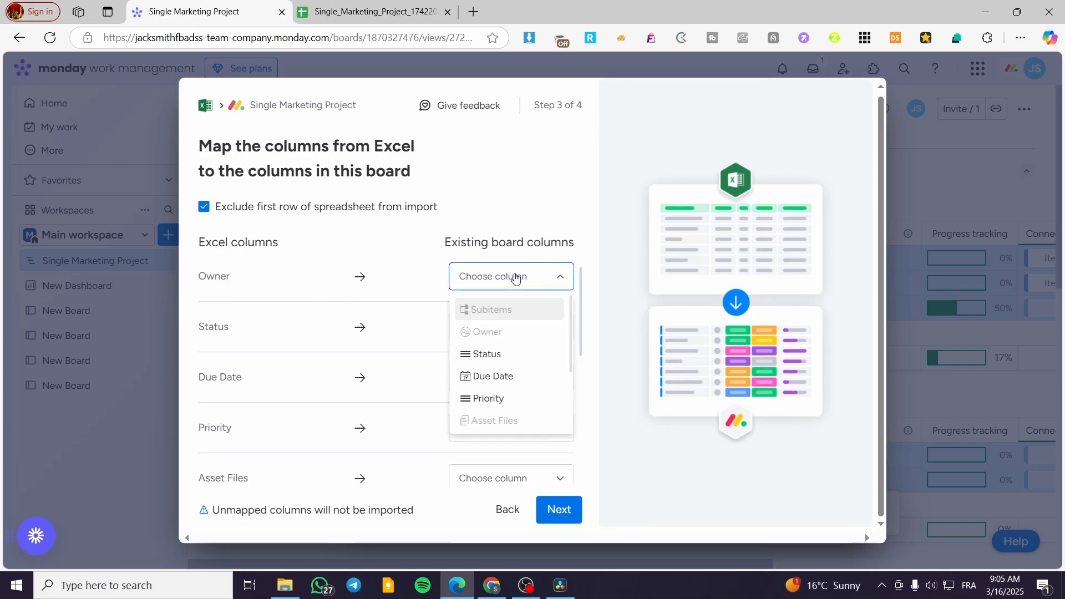
click(320, 305)
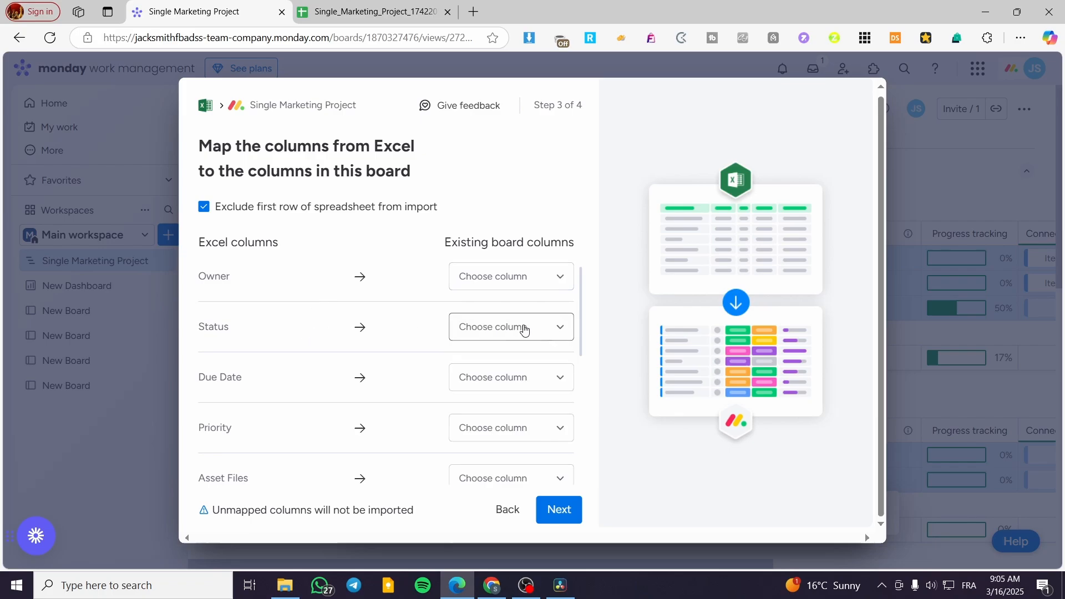
Map the Excel columns Status and Due Date to the board's existing Status and Due Date columns
click(521, 329)
click(522, 355)
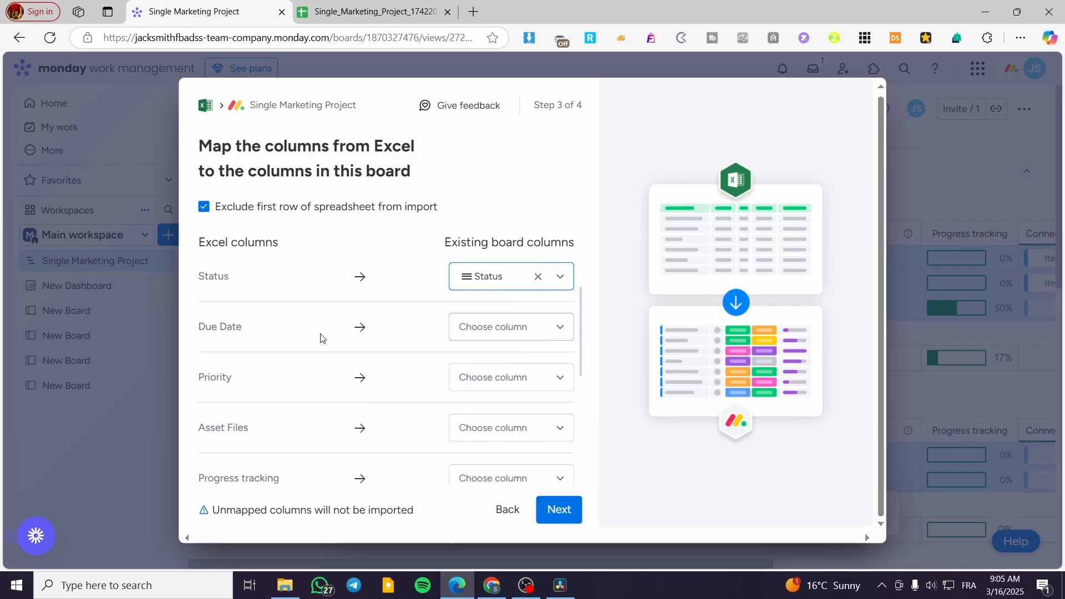
click(508, 329)
click(508, 373)
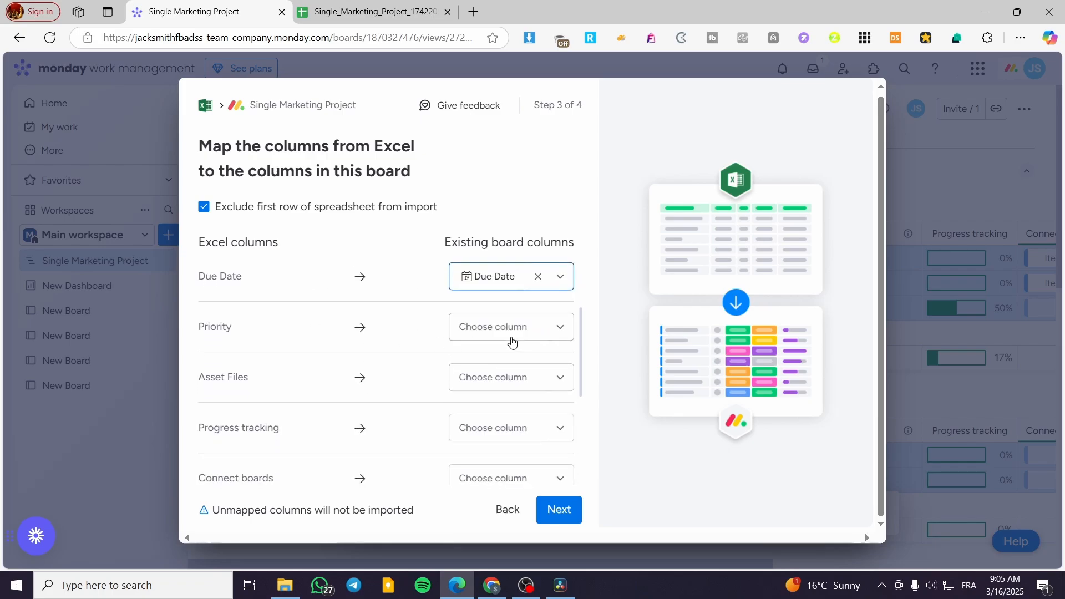
Map the Excel column Priority to the board's existing Priority column
click(511, 333)
click(506, 398)
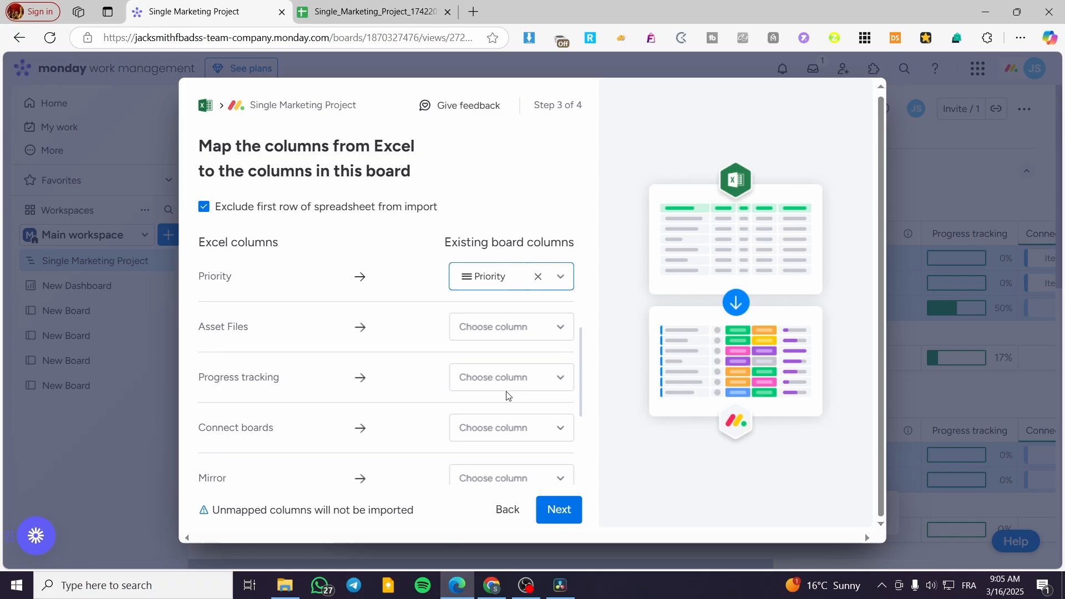
Examine which existing board columns are available for the Asset Files, Progress tracking and Location columns, leaving them unmapped
click(542, 334)
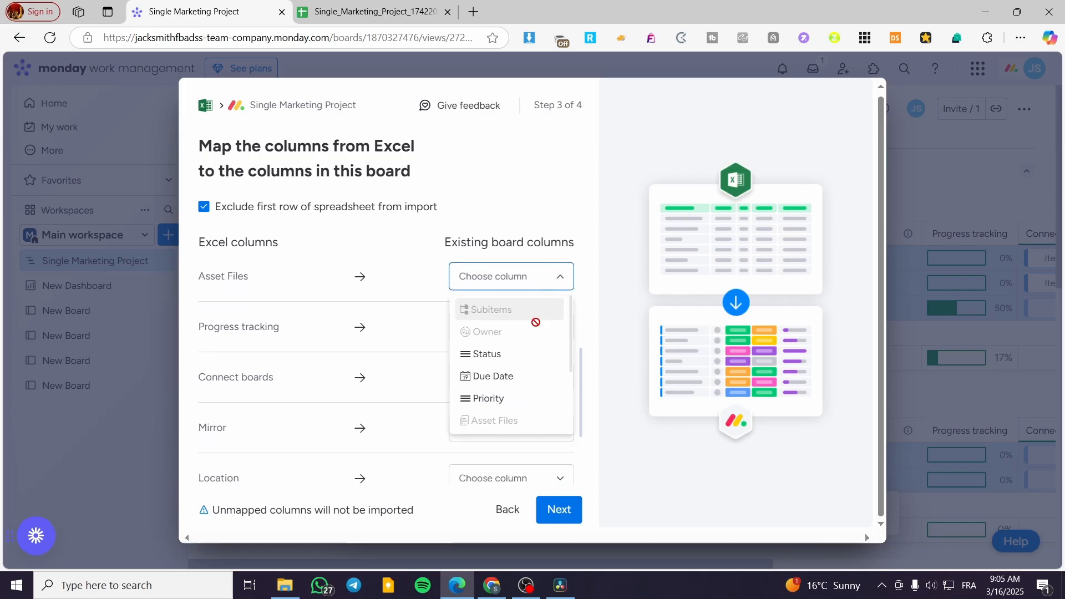
click(356, 343)
click(507, 327)
scroll(526, 361, down, 3)
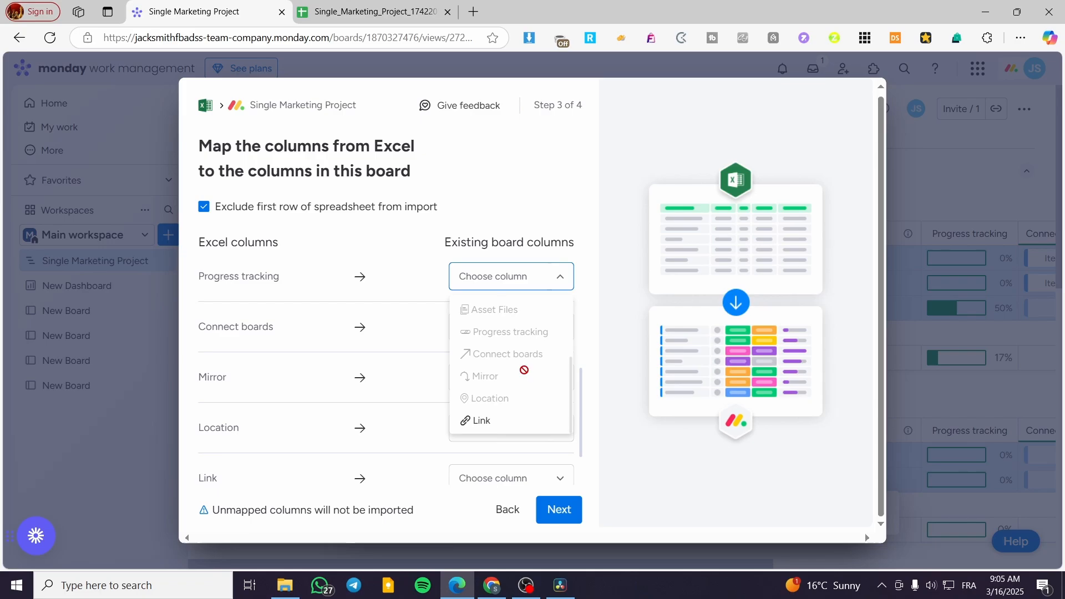
scroll(524, 369, up, 2)
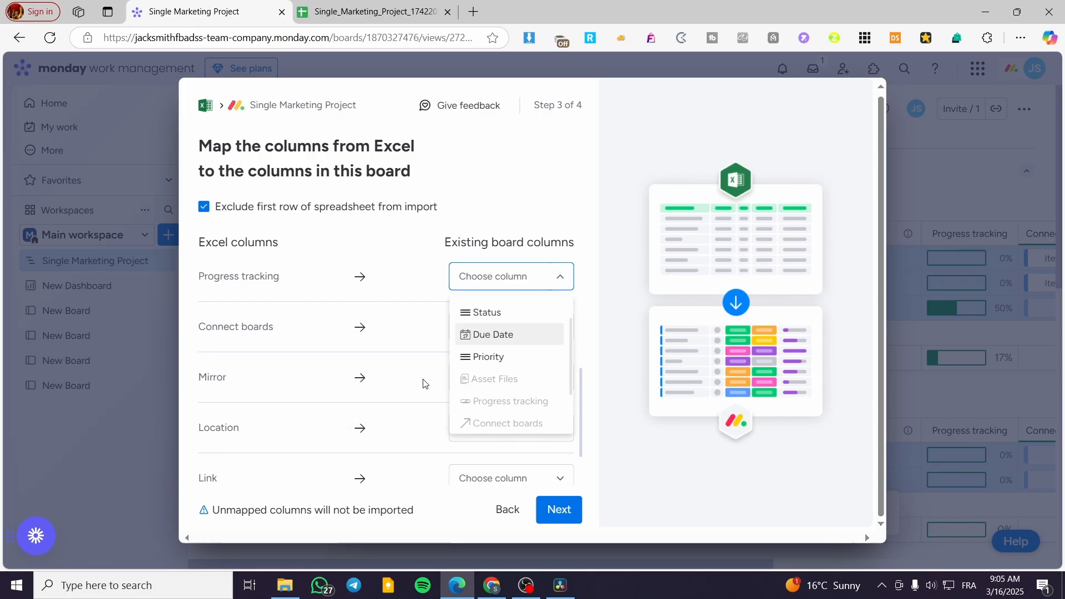
click(388, 380)
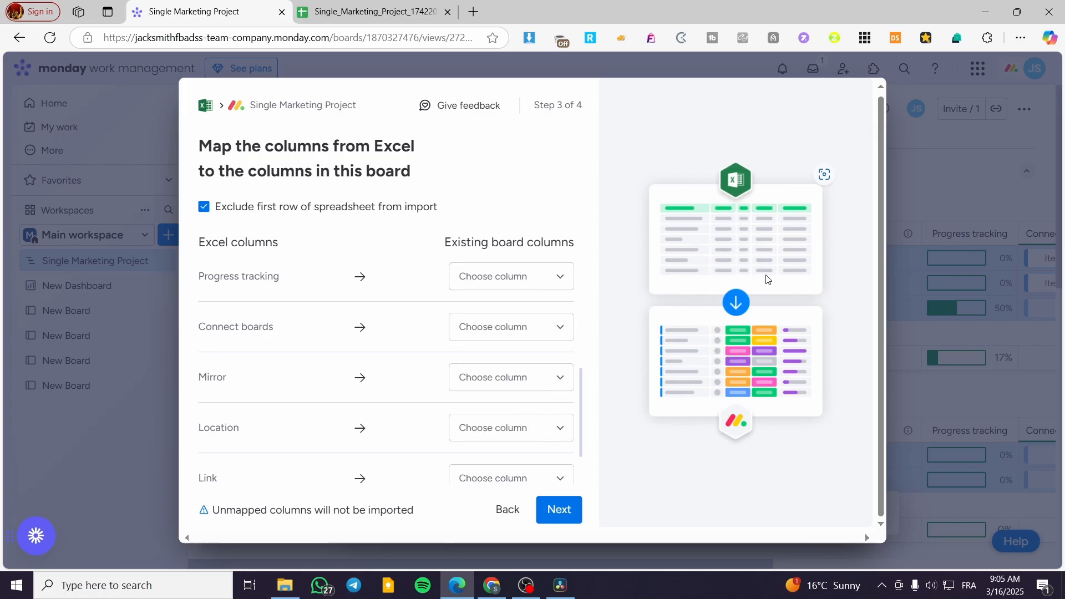
click(556, 428)
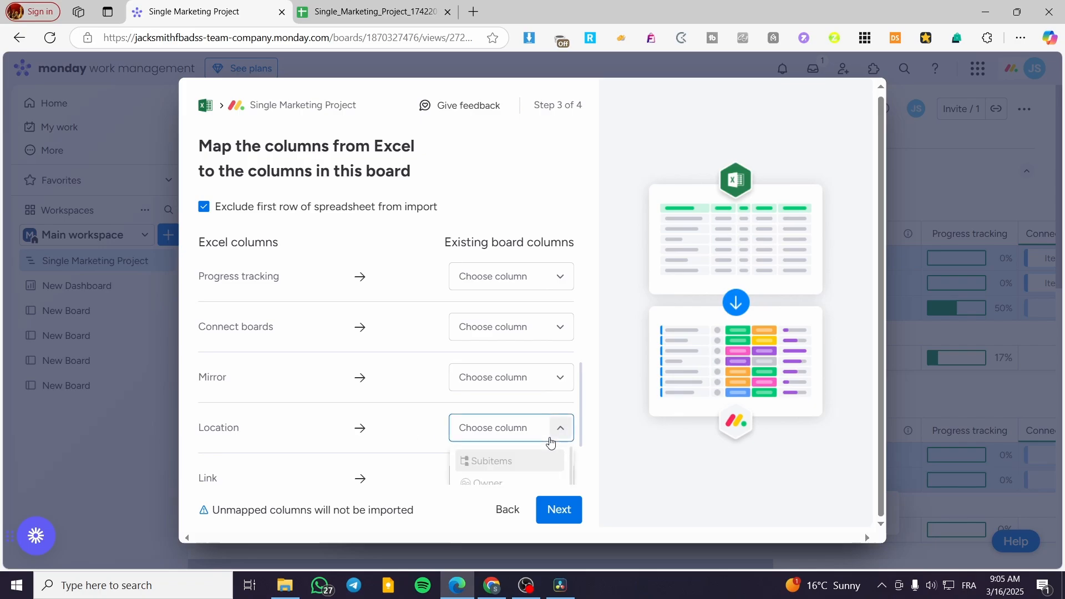
click(319, 411)
Finish the column mapping and start the import with duplicates handled by creating new items
click(555, 507)
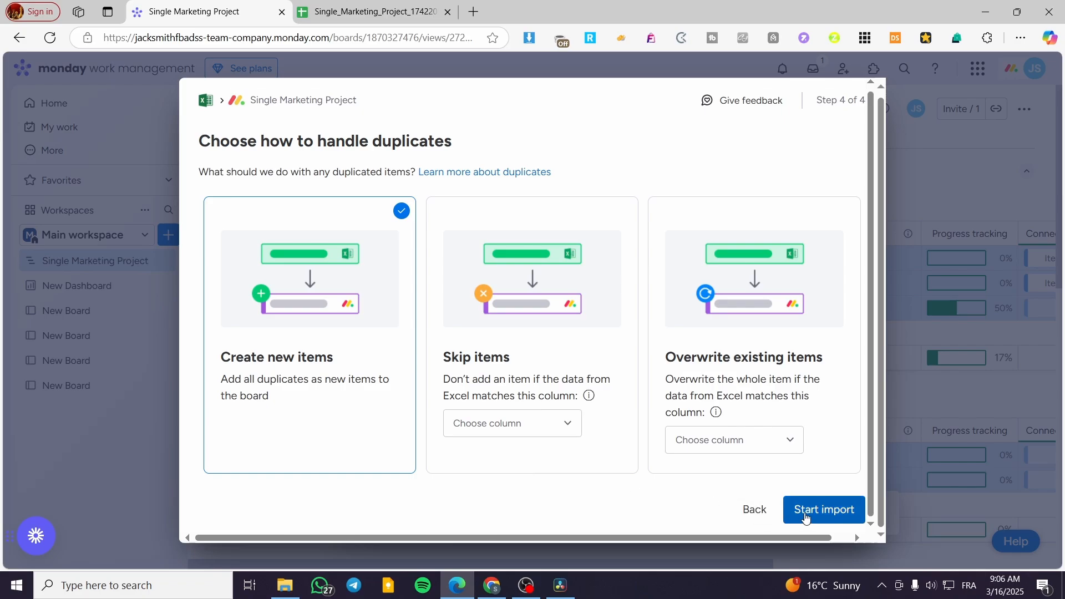
click(839, 511)
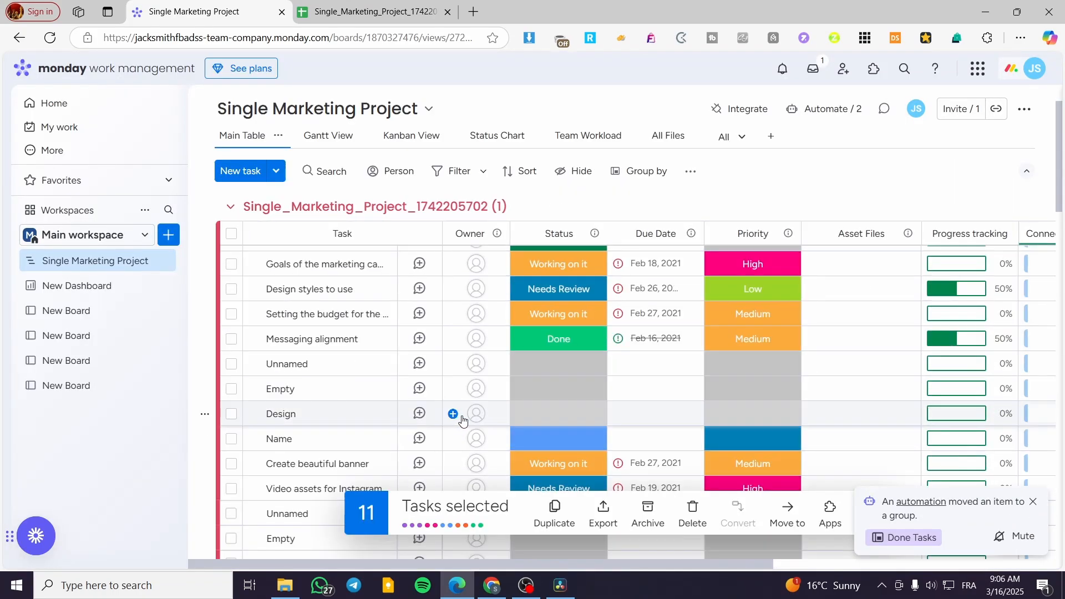
scroll(351, 355, down, 10)
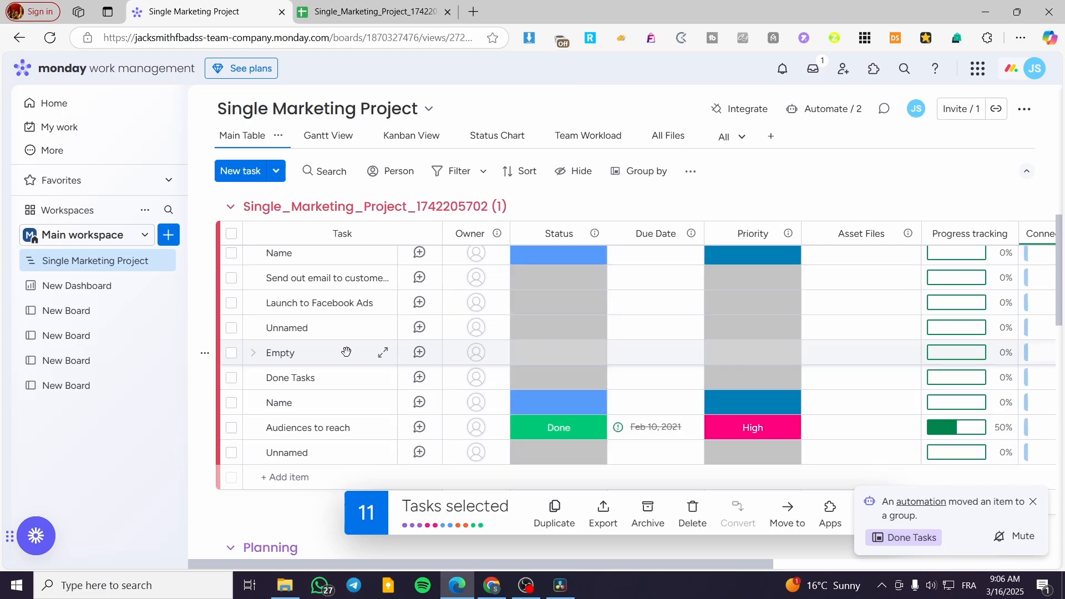
scroll(327, 353, down, 12)
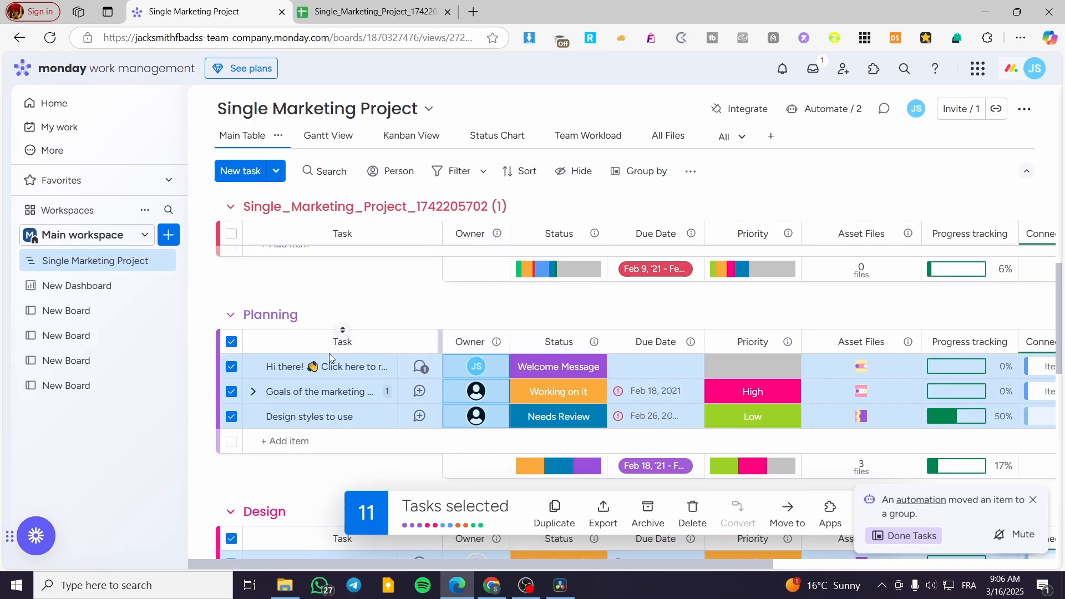
scroll(328, 366, up, 11)
scroll(328, 363, up, 12)
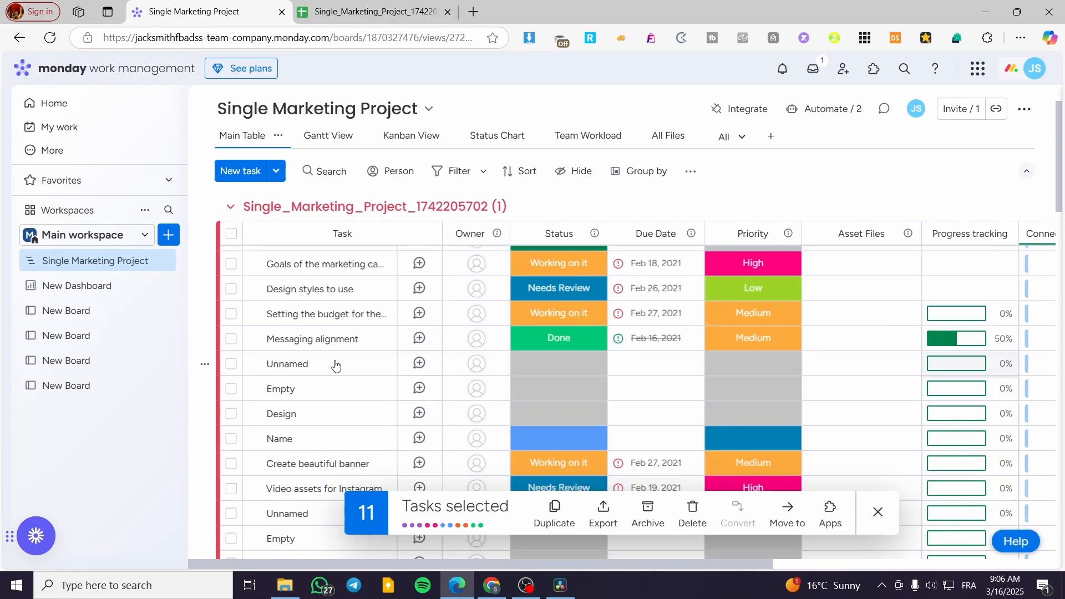
scroll(333, 289, down, 15)
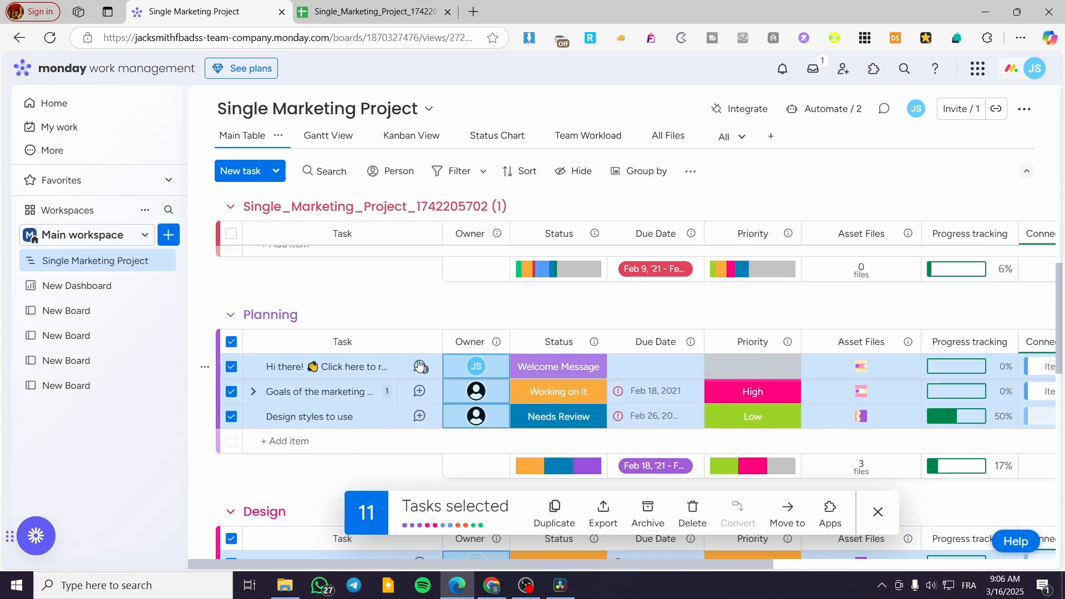
scroll(325, 305, up, 12)
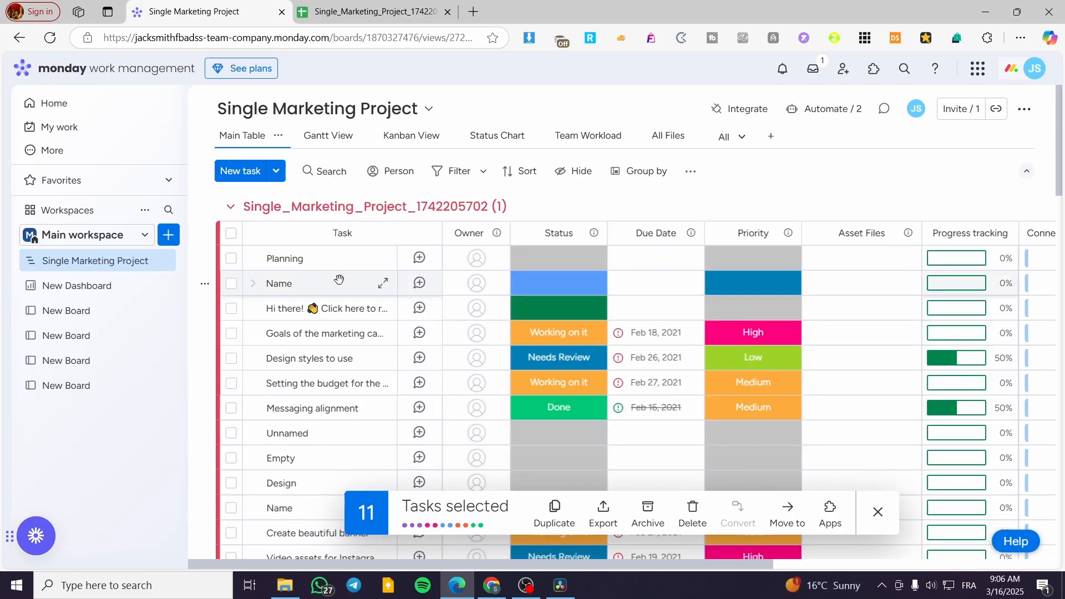
Add the imported Planning and Name rows to the already selected tasks and delete them all from the board
click(232, 259)
click(232, 283)
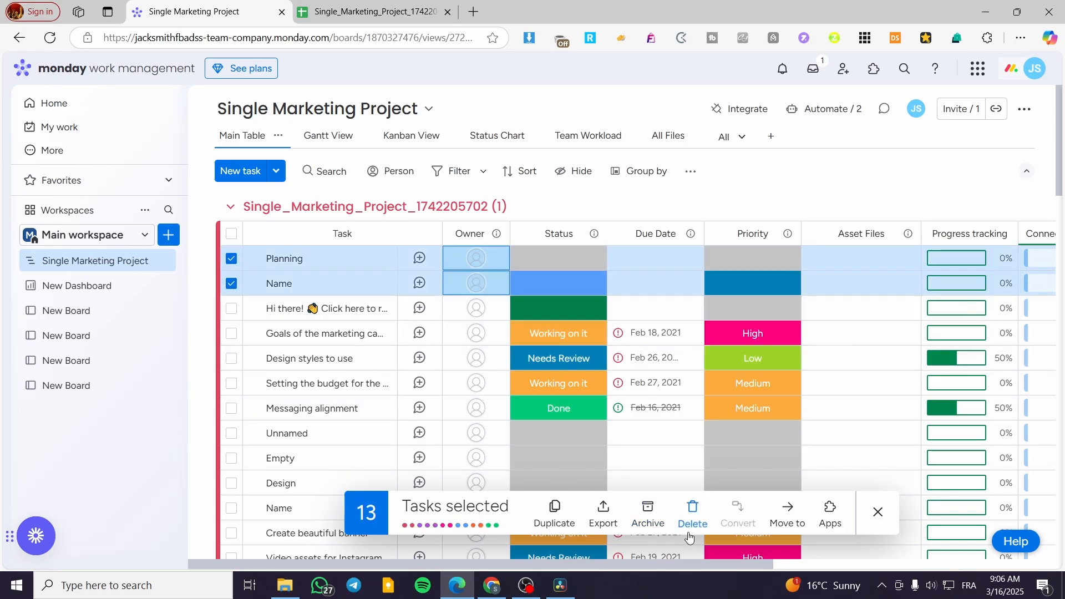
click(693, 514)
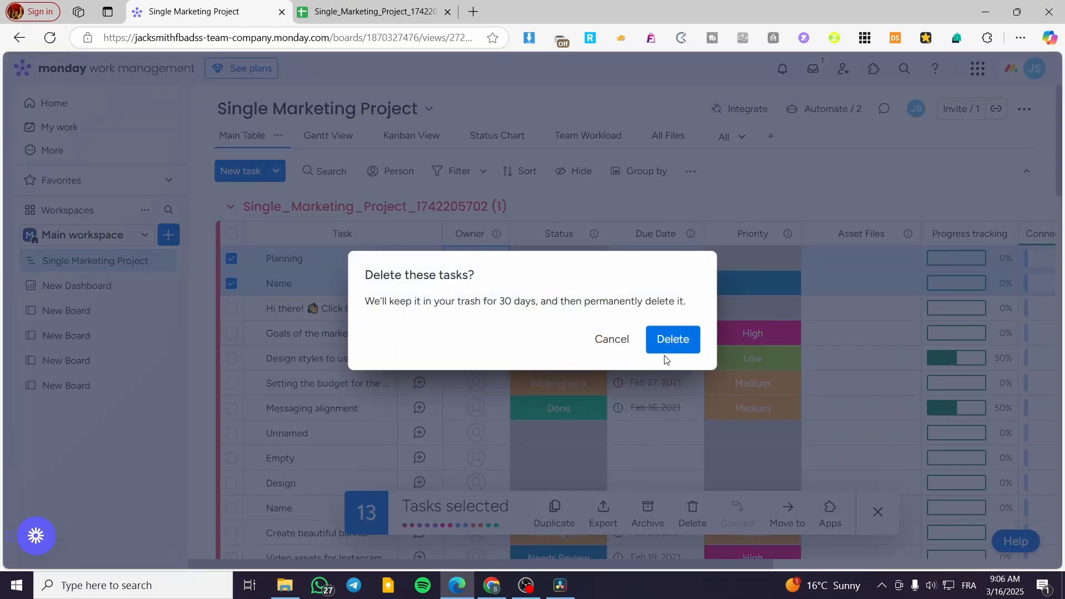
click(672, 338)
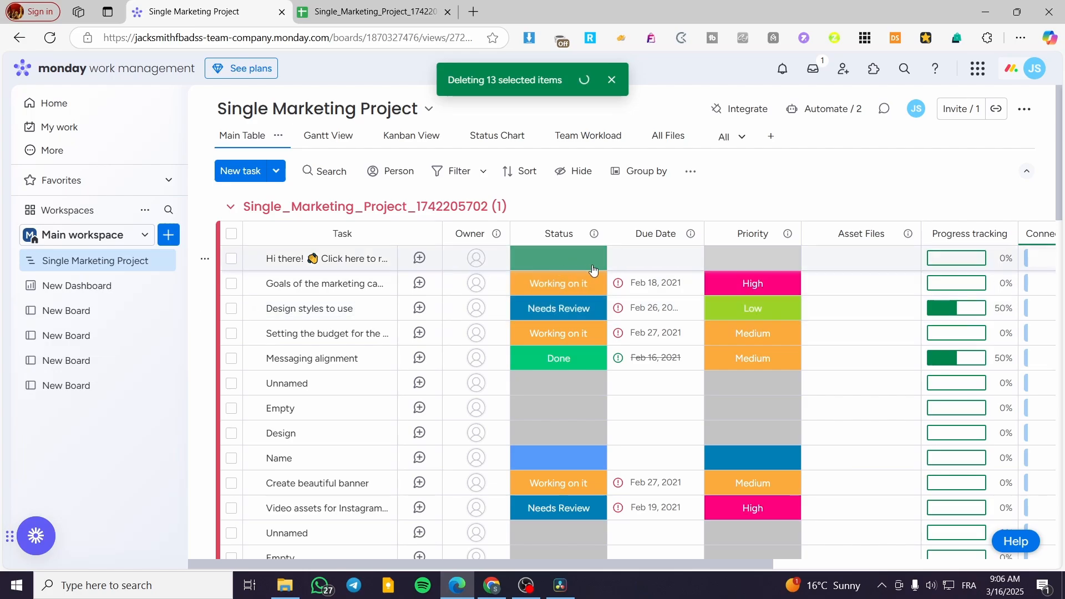
Assign the first suggested person as owner of the imported task "Setting the budget for the next 23 days" and dismiss the deletion notification
click(324, 336)
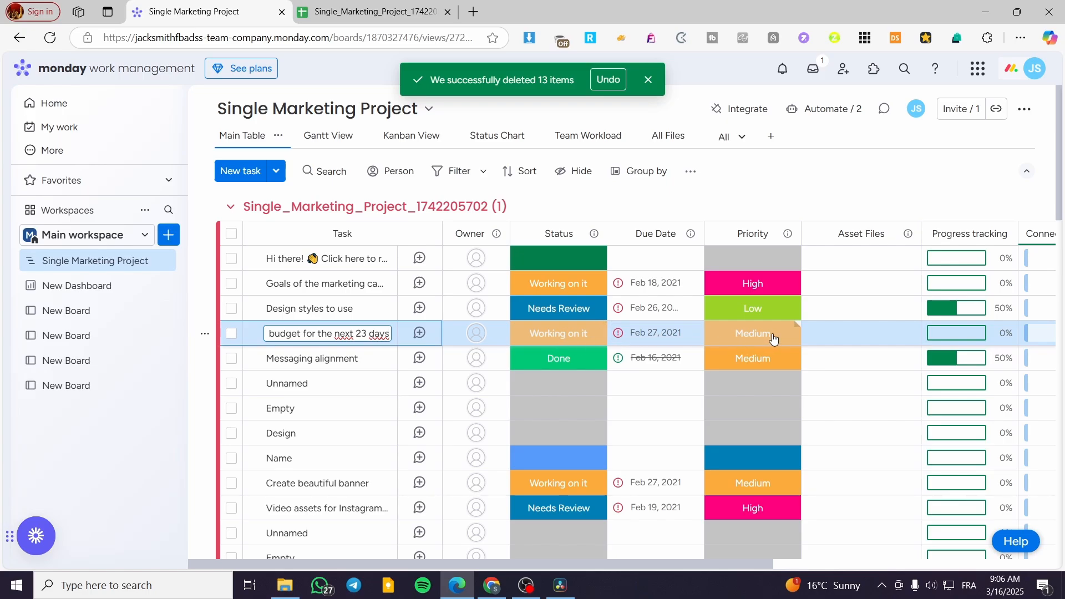
click(957, 331)
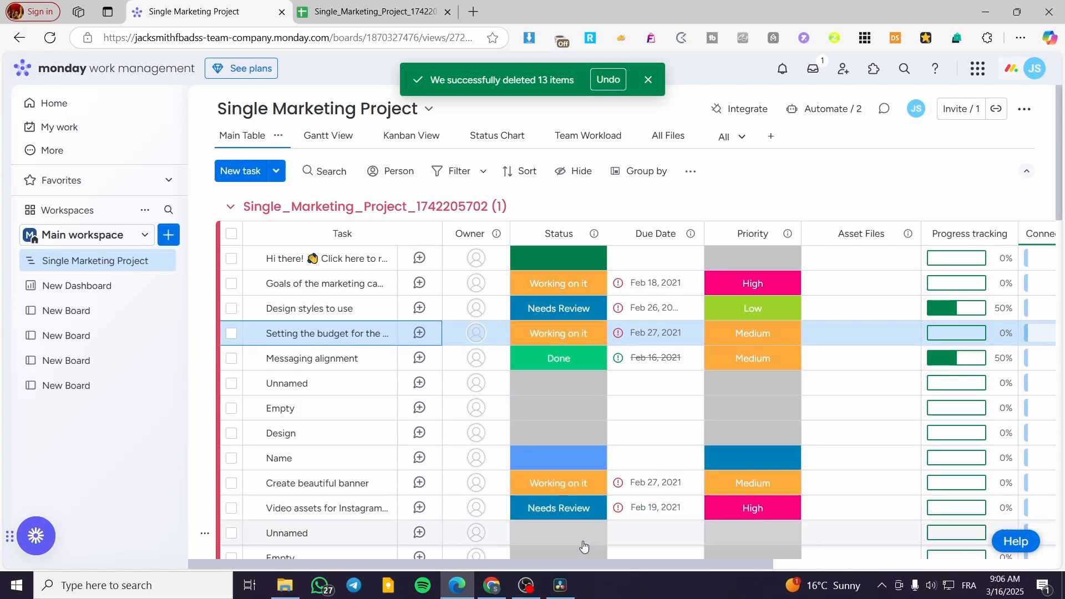
drag(491, 563, 460, 488)
click(470, 334)
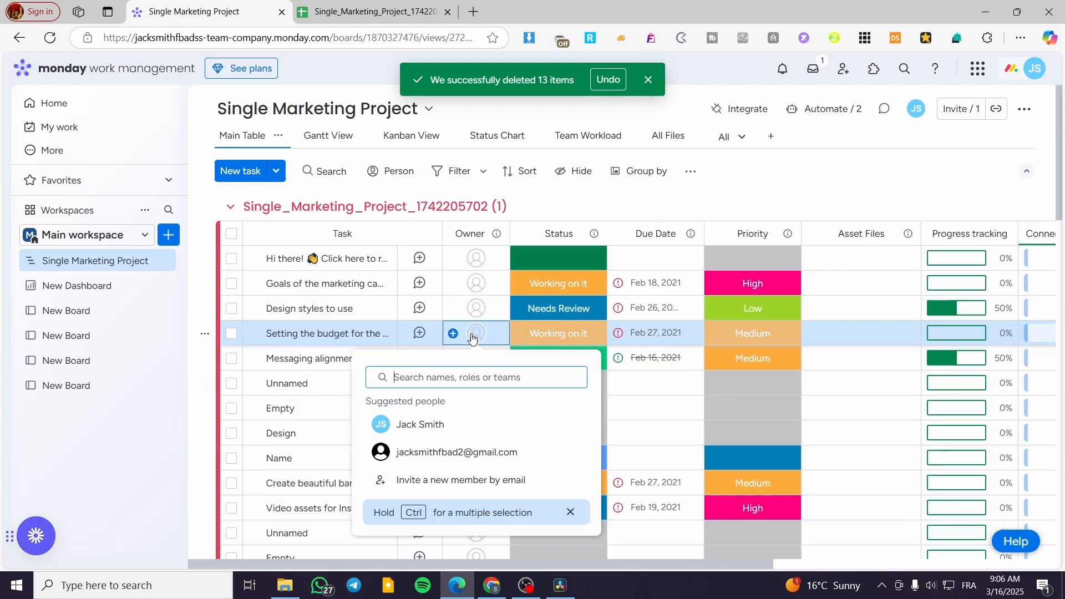
click(432, 425)
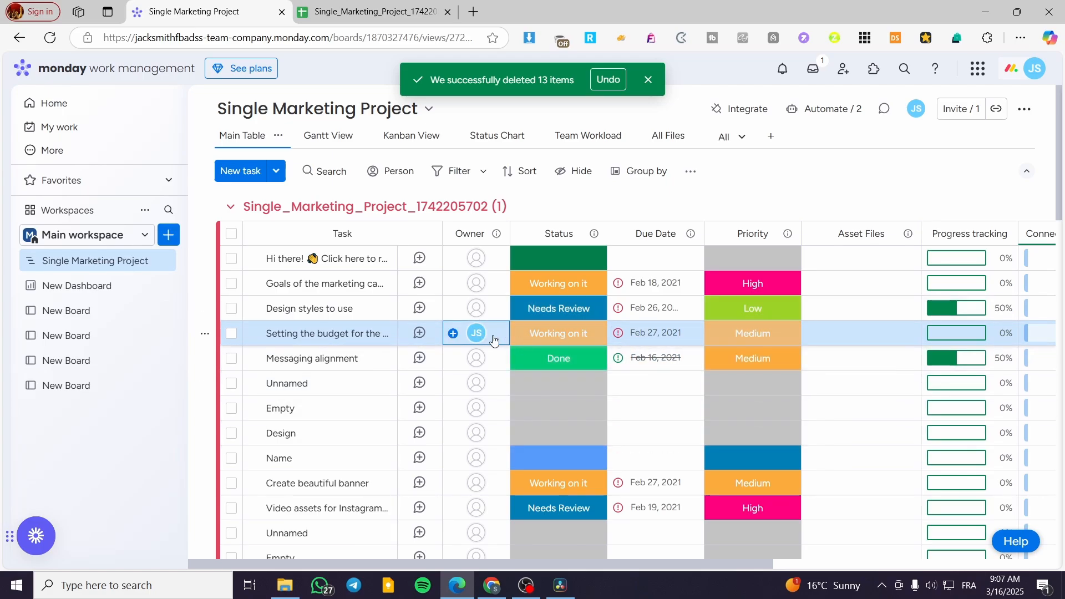
click(653, 82)
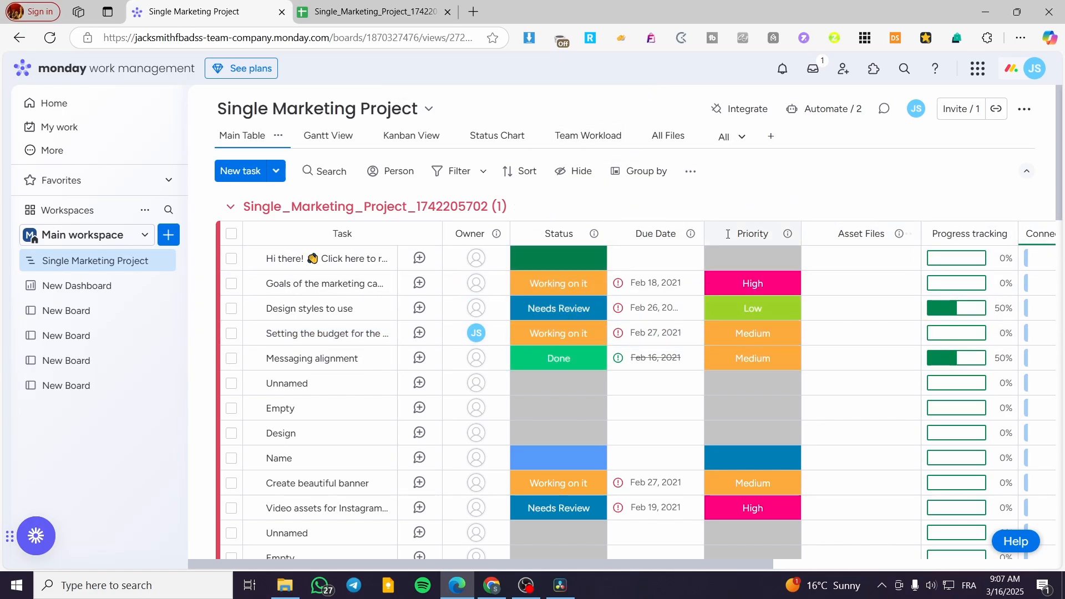
click(232, 235)
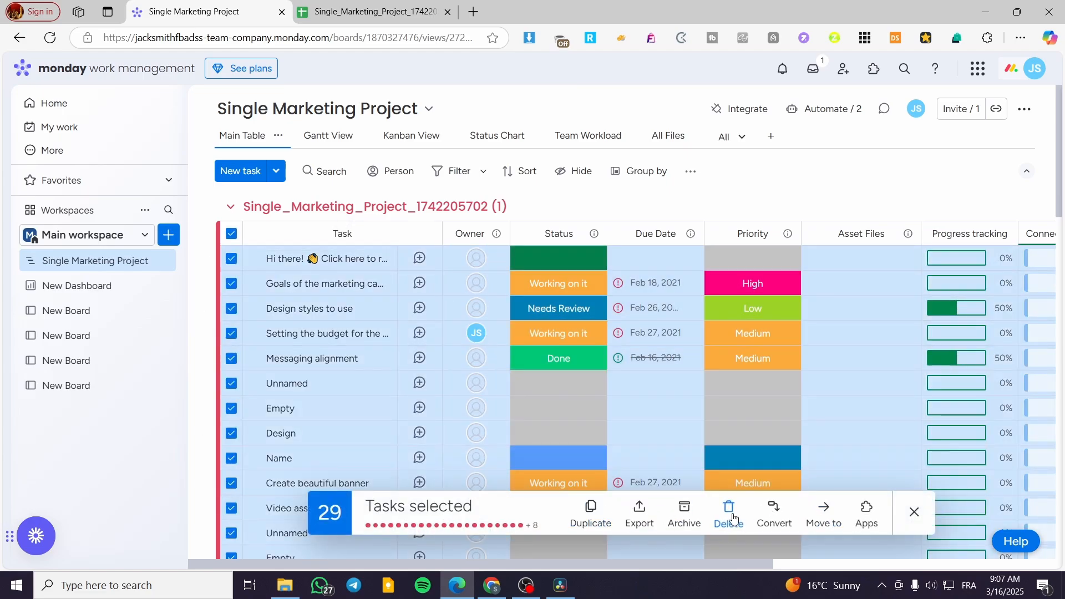
click(230, 240)
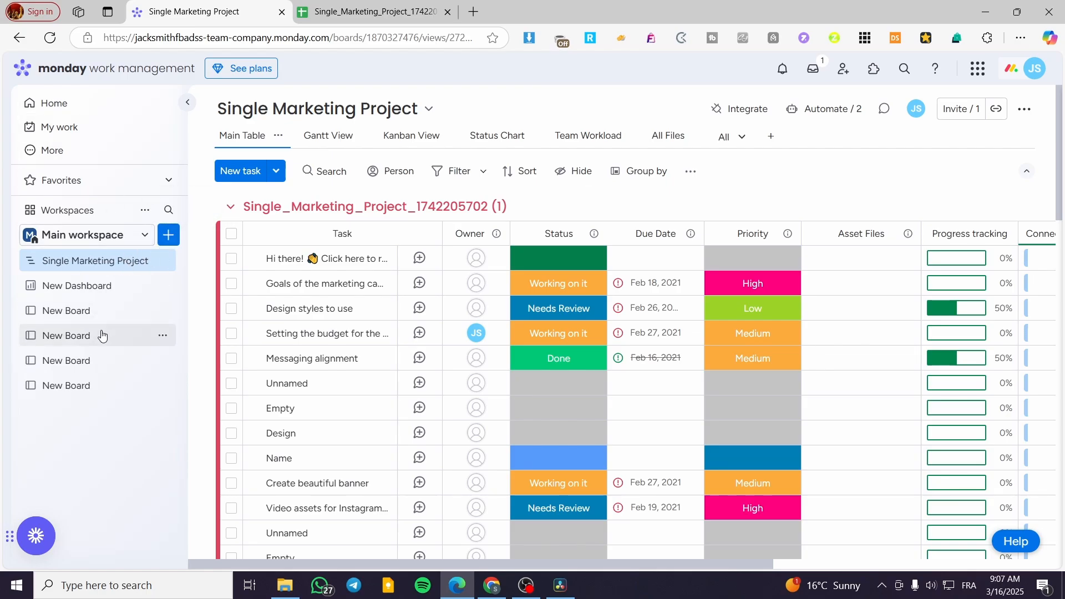
Import the downloaded Single_Marketing_Project Excel file into the workspace as a new board and proceed to customizing it
click(168, 234)
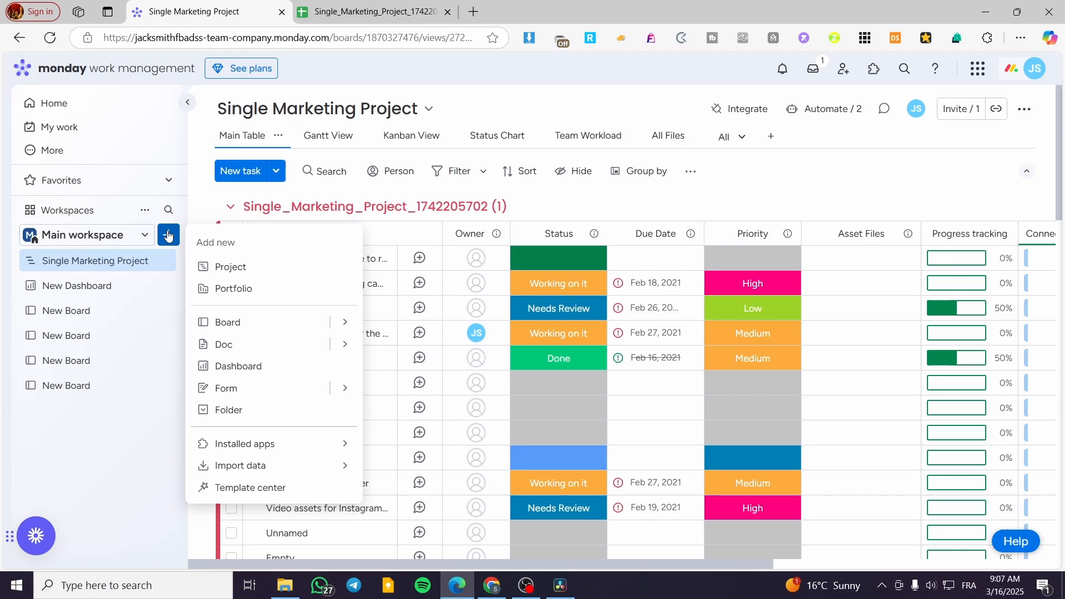
mouse_move(245, 476)
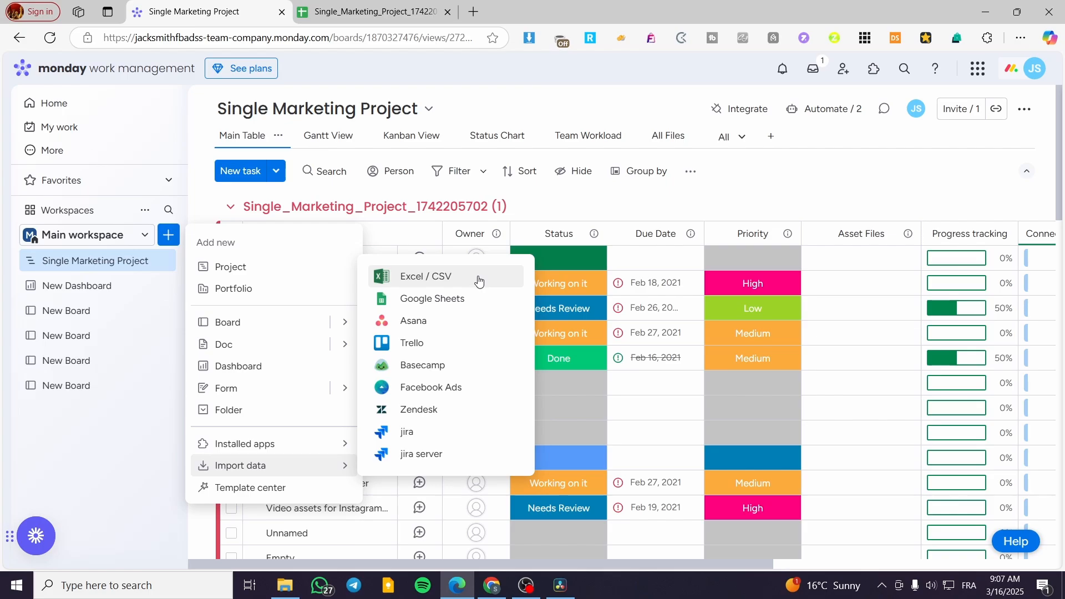
click(447, 284)
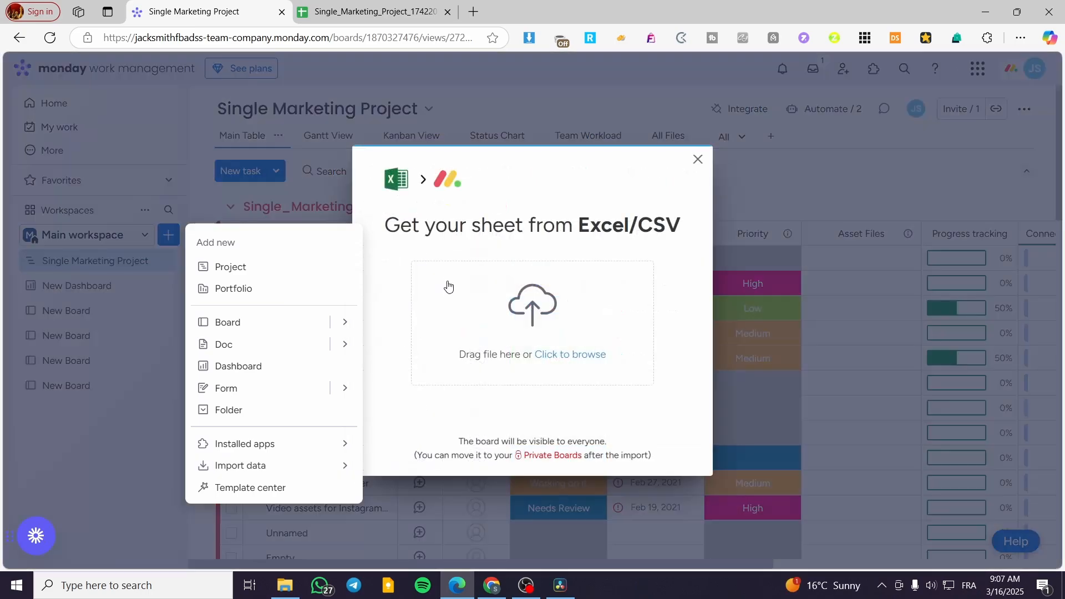
click(1023, 38)
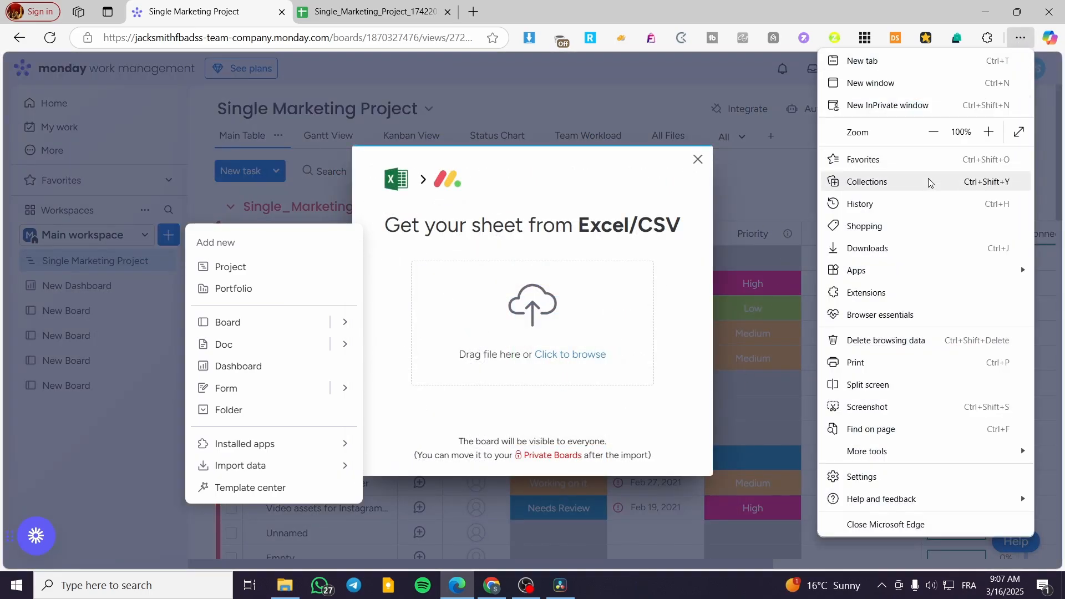
click(893, 246)
drag(882, 100, 524, 319)
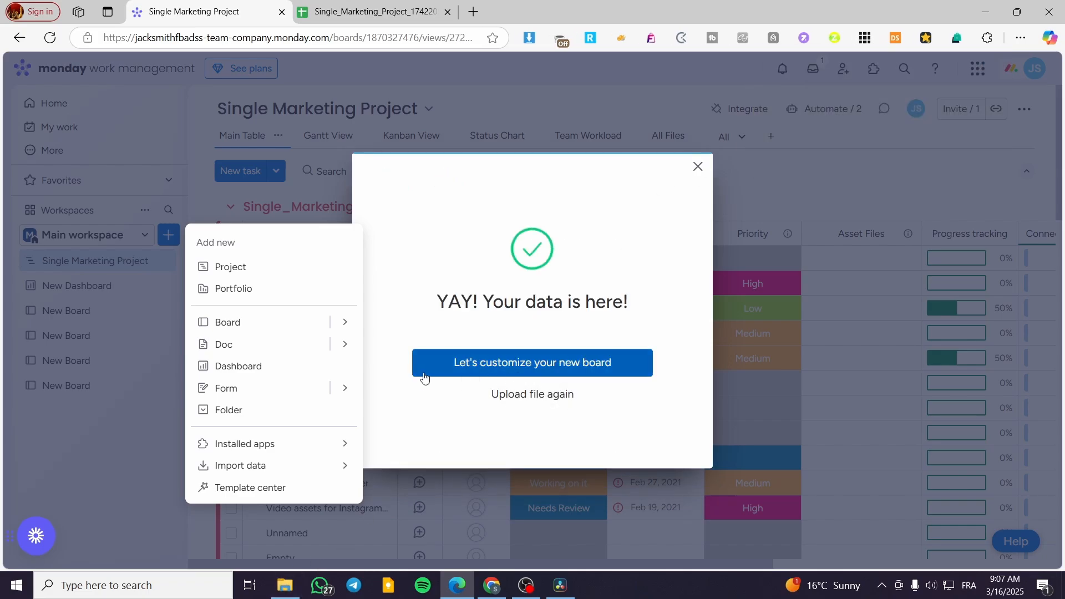
click(537, 366)
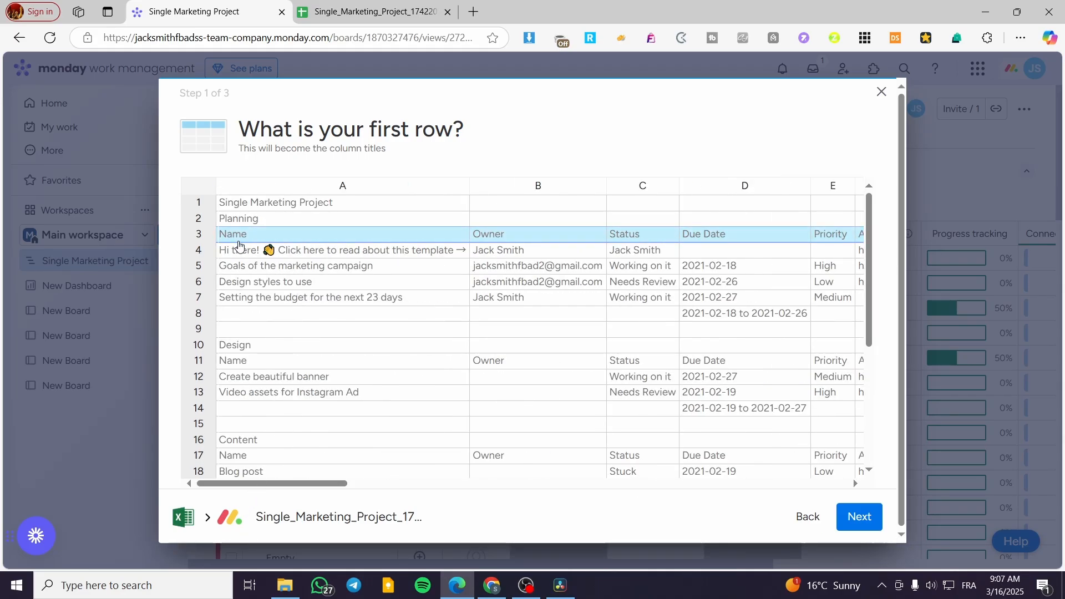
Choose row 5, "Goals of the marketing campaign", as the column titles row and proceed to the first-column selection
click(278, 208)
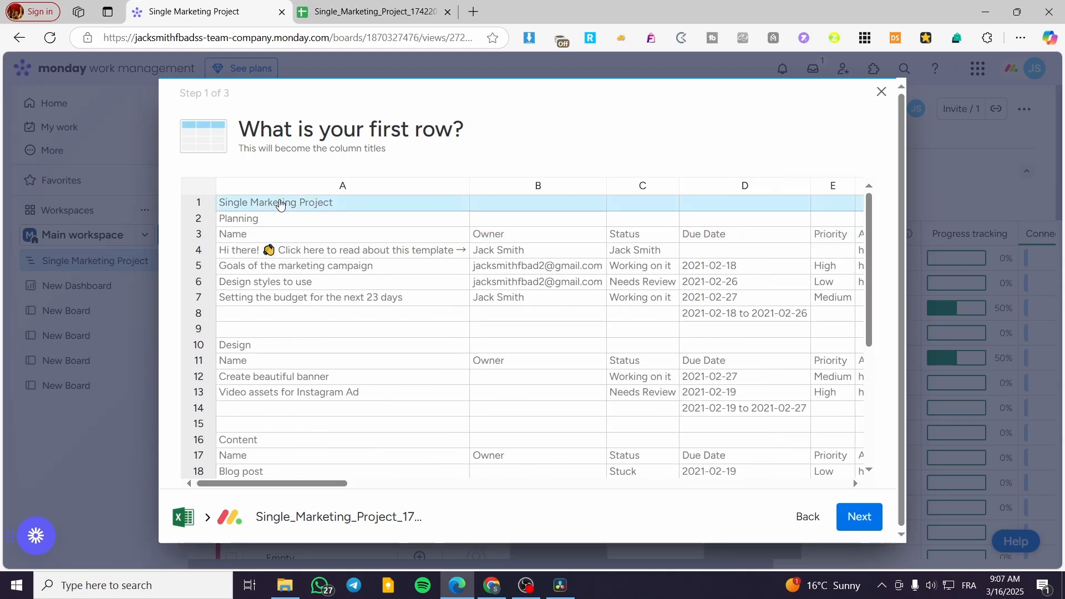
click(273, 218)
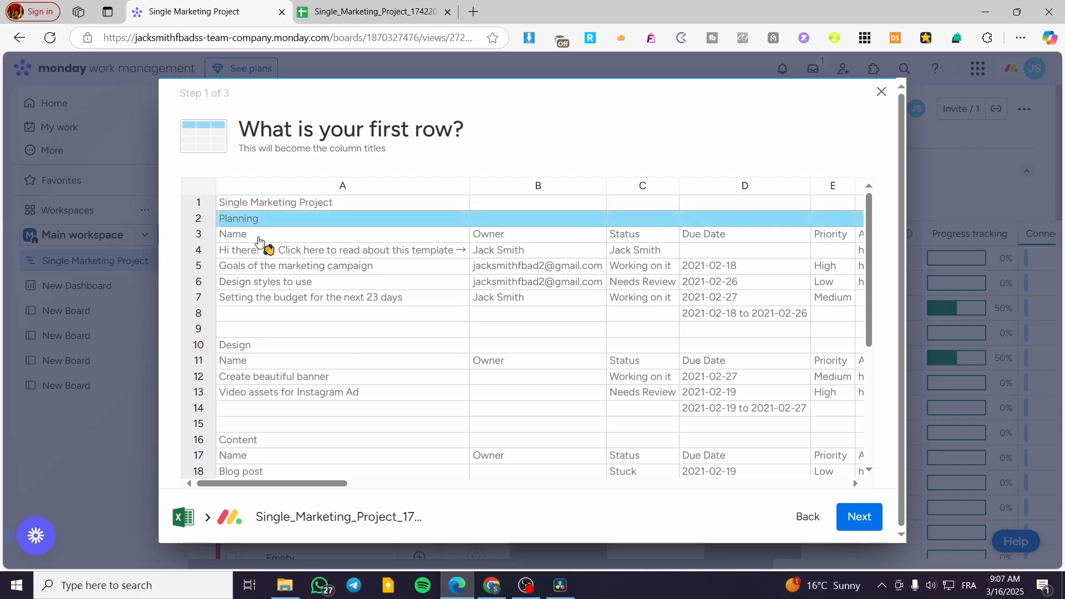
click(257, 238)
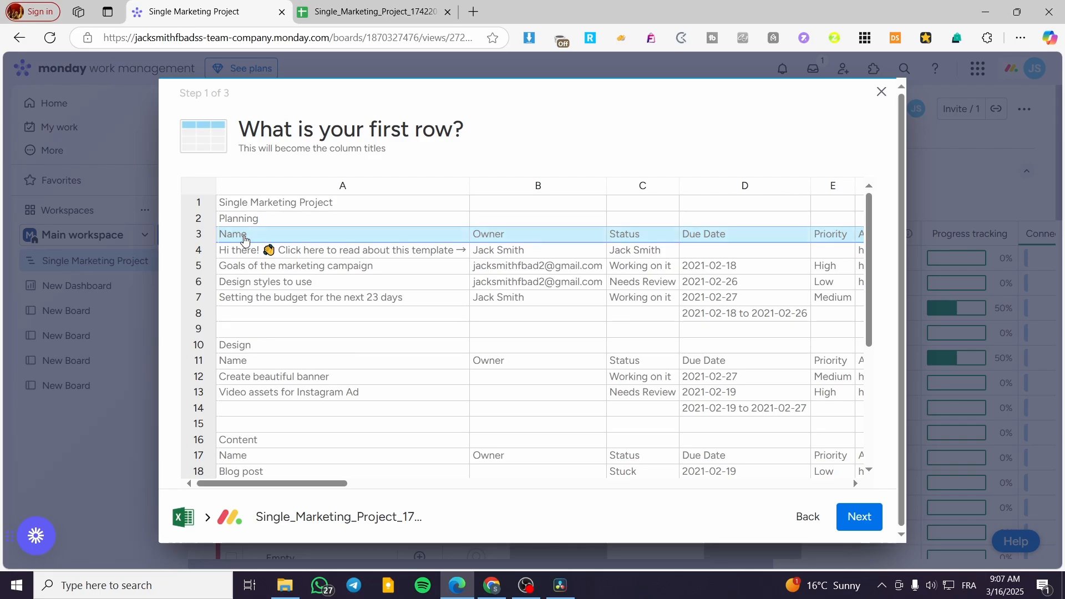
scroll(302, 461, down, 2)
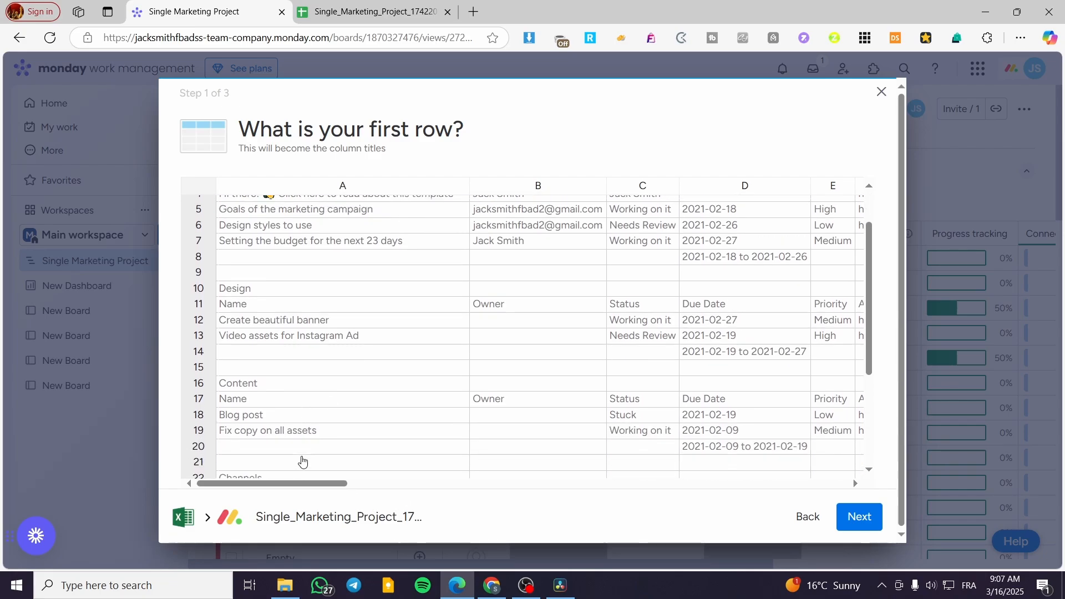
scroll(435, 297, up, 2)
click(366, 253)
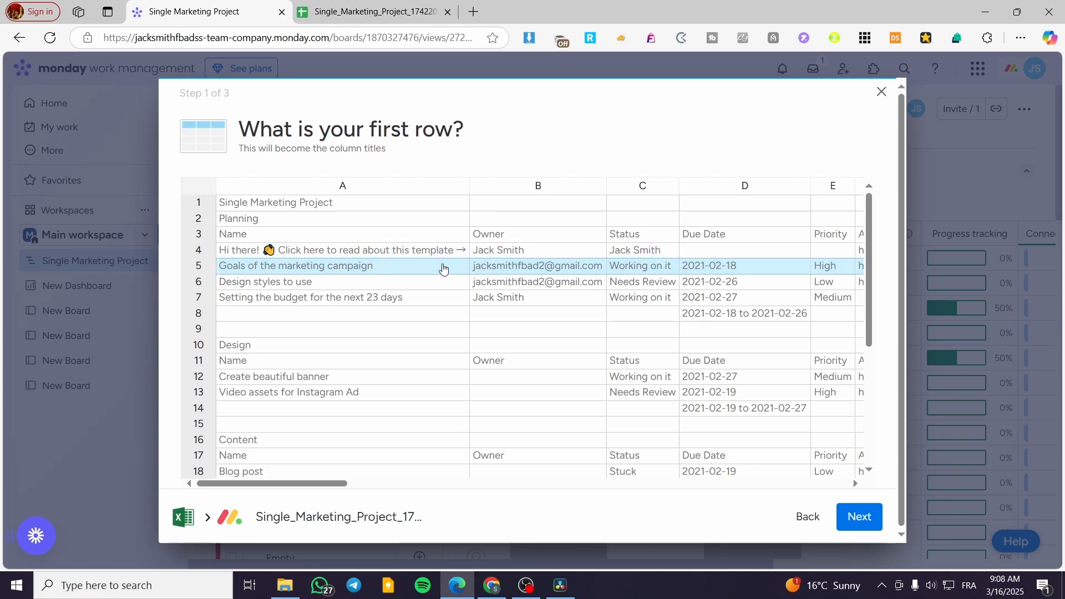
click(548, 269)
click(860, 517)
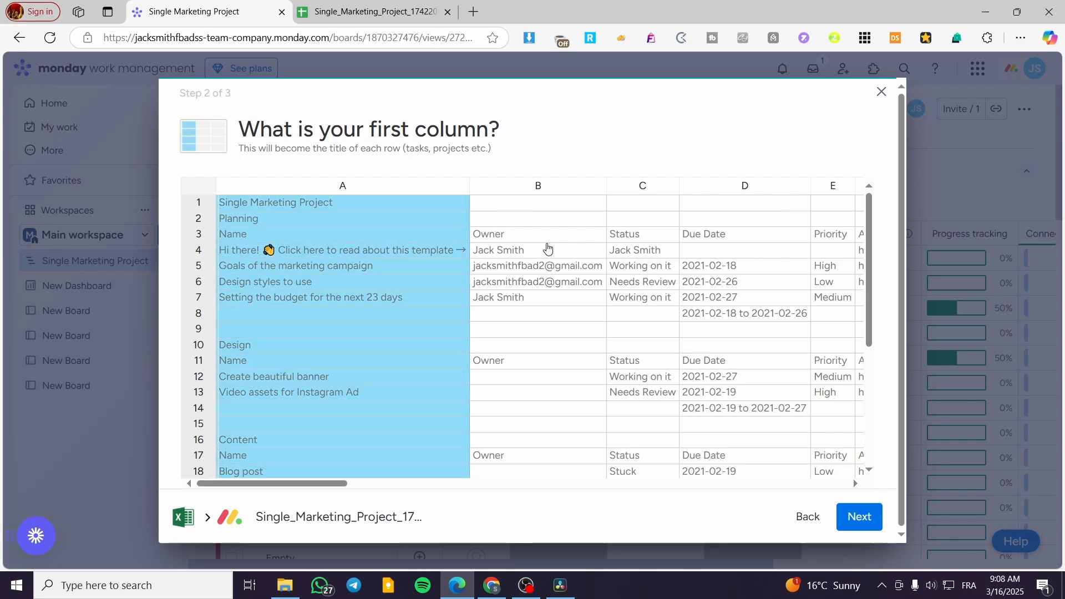
Accept column A as the first column, then make the owner column a Text Column and keep the status column as Status Column
click(860, 517)
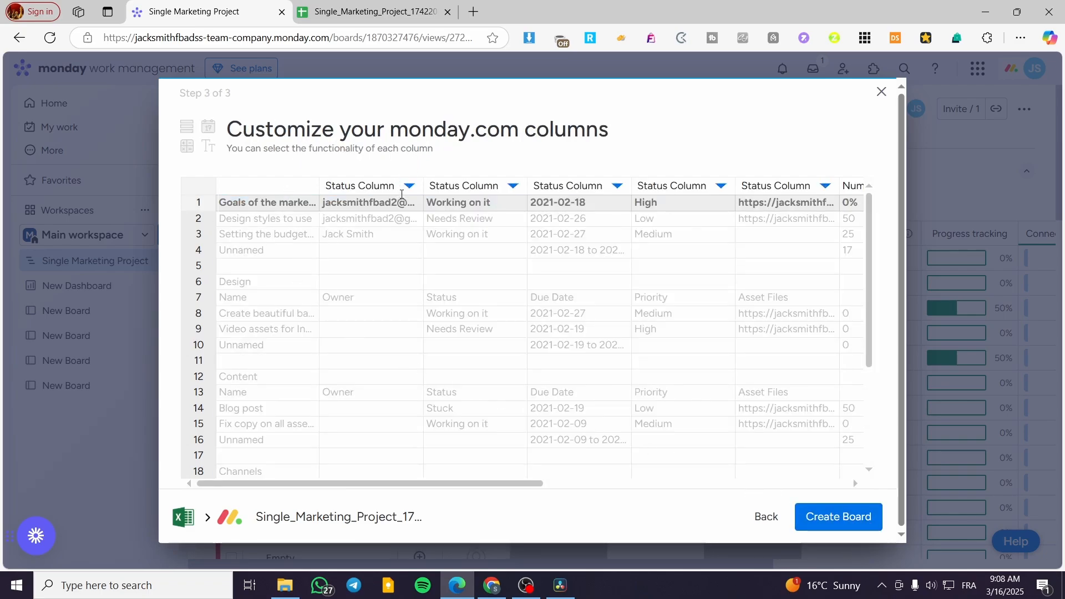
click(383, 222)
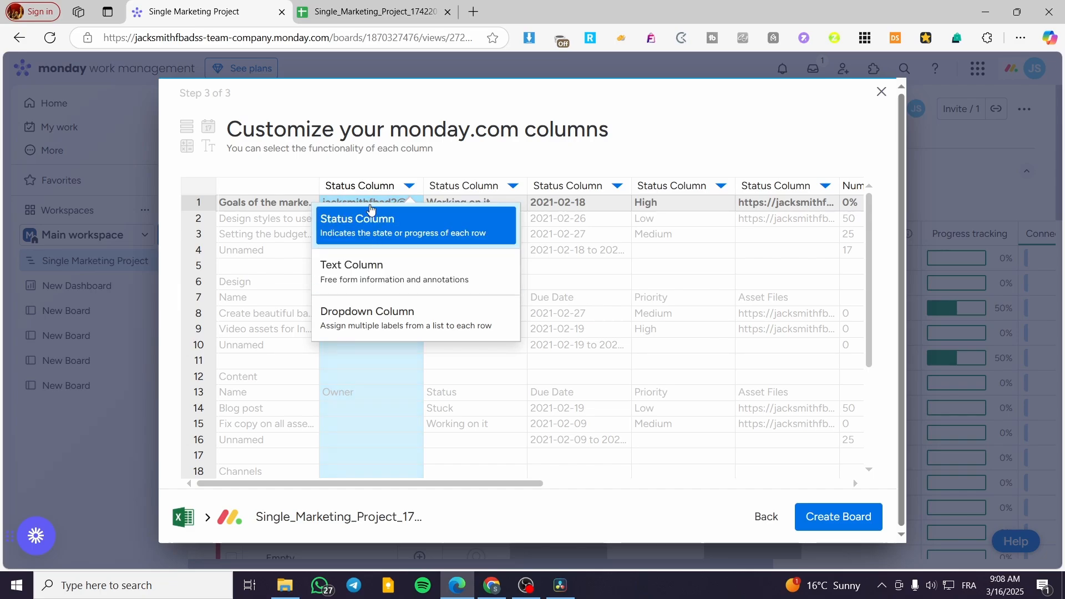
click(377, 277)
click(510, 187)
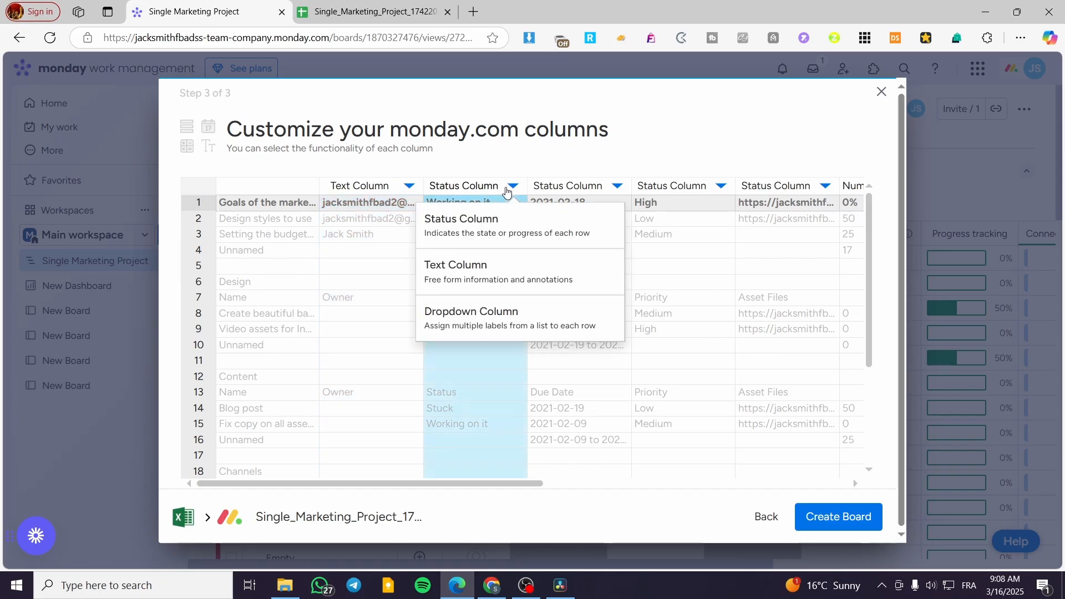
click(494, 223)
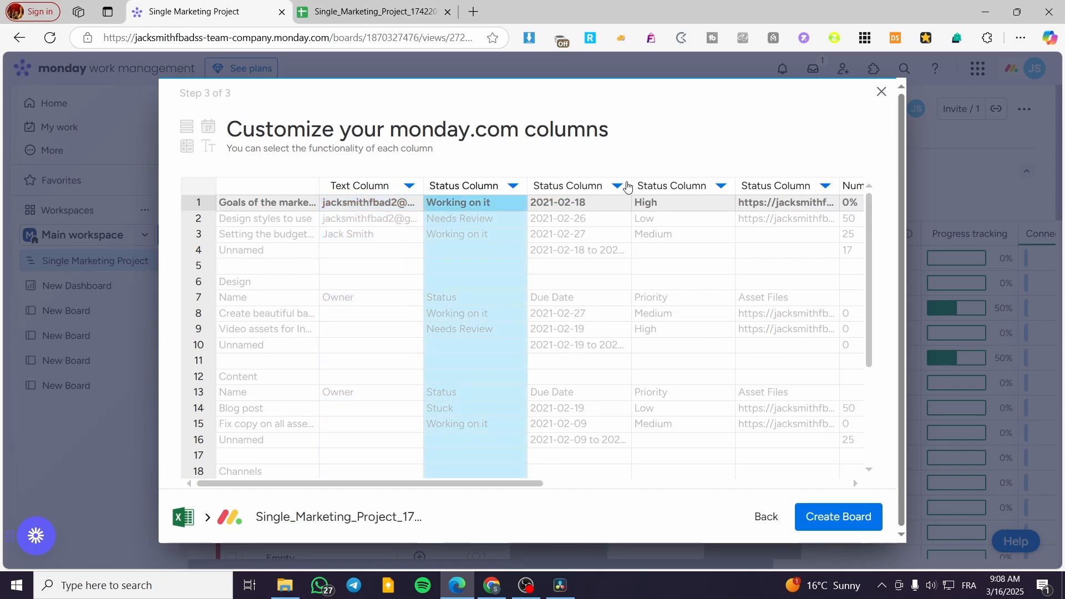
Set the due date column to Text Column and create the board from the imported file
click(618, 185)
click(560, 331)
click(618, 189)
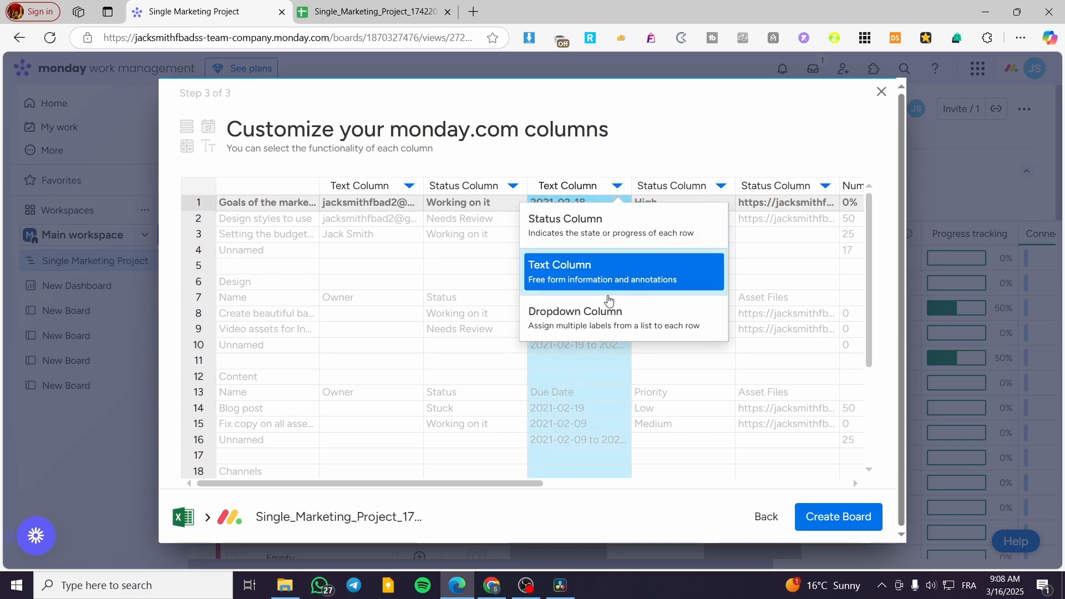
click(588, 277)
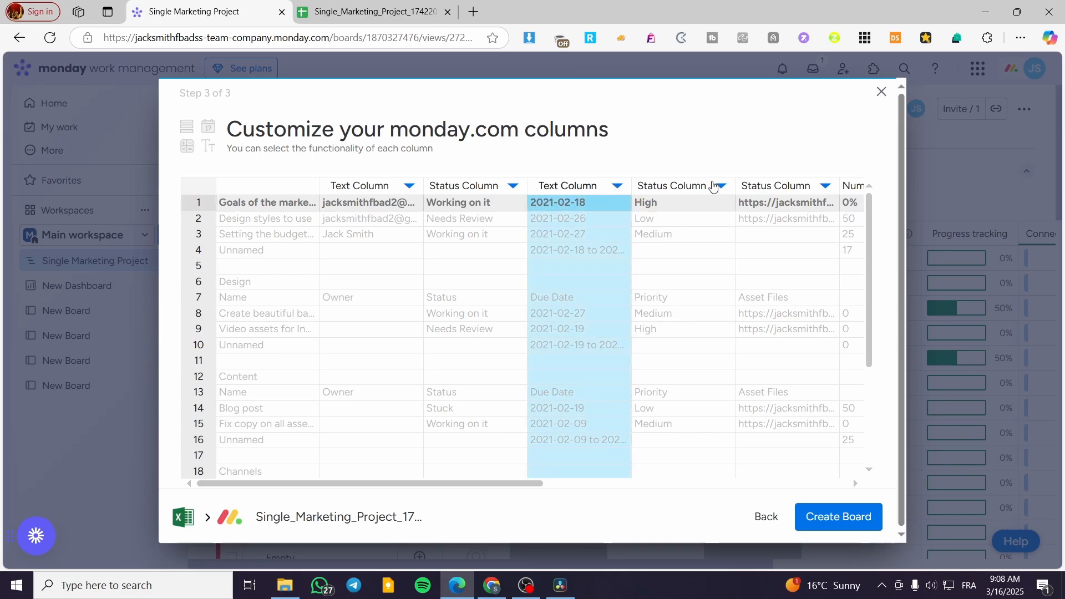
click(832, 526)
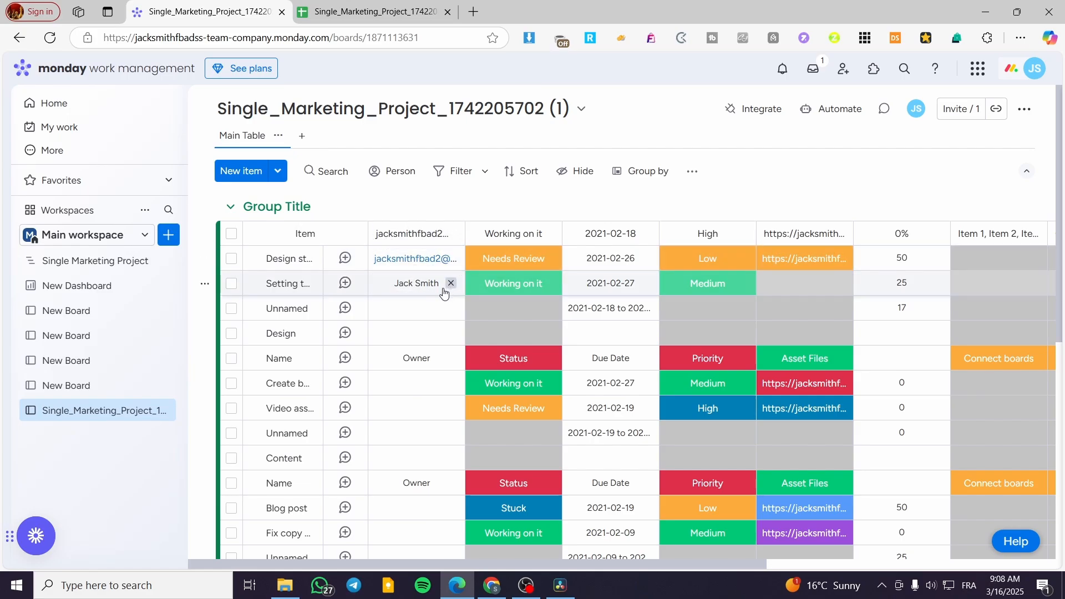
Widen the Item column of the new board to fit the full task names and review the imported rows
drag(323, 222, 588, 222)
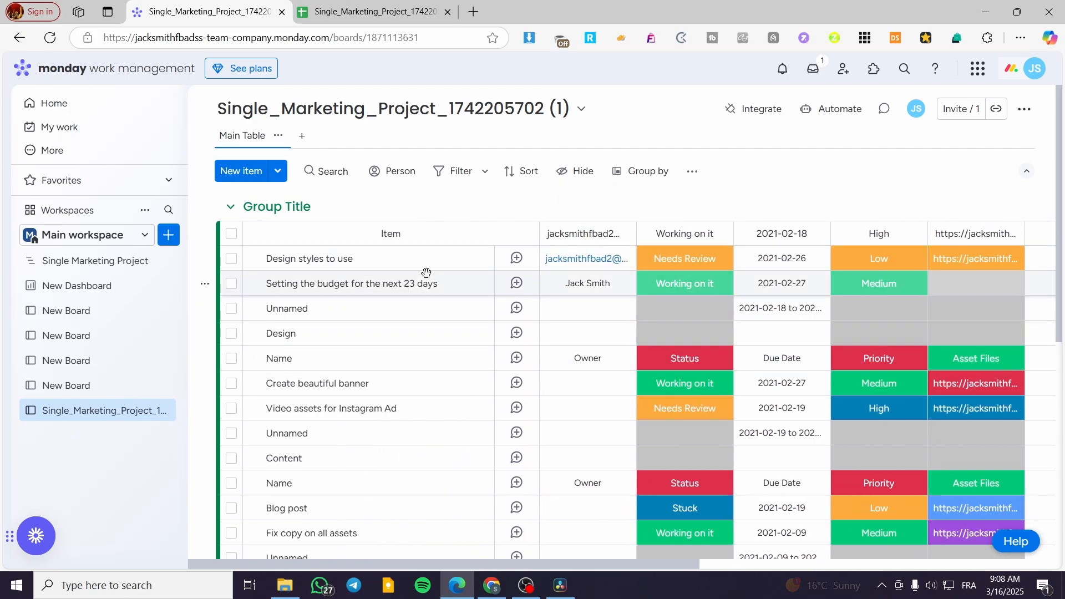
scroll(435, 373, down, 5)
scroll(445, 356, up, 5)
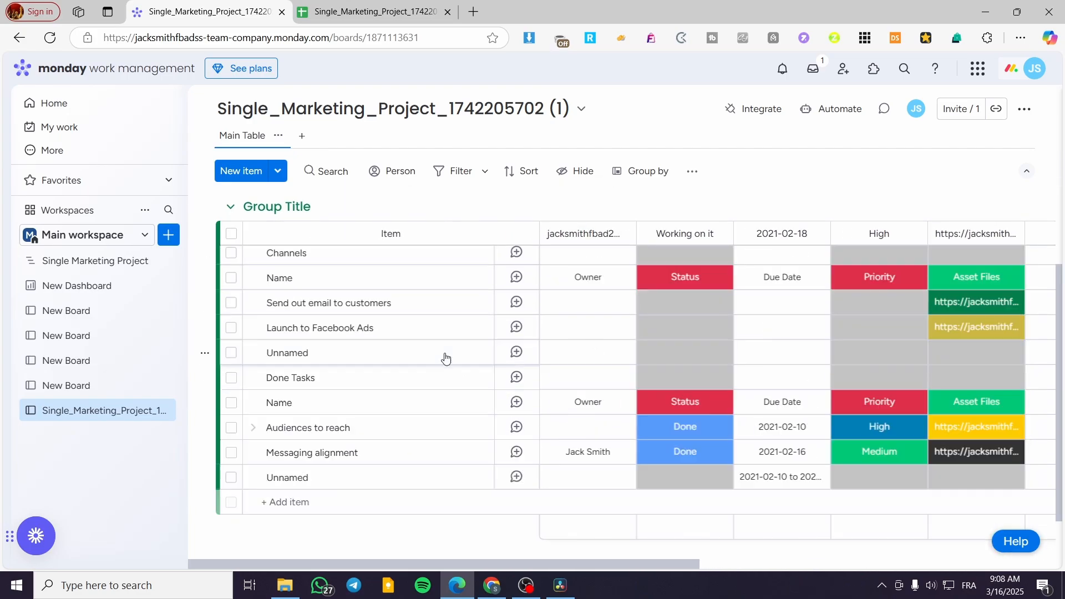